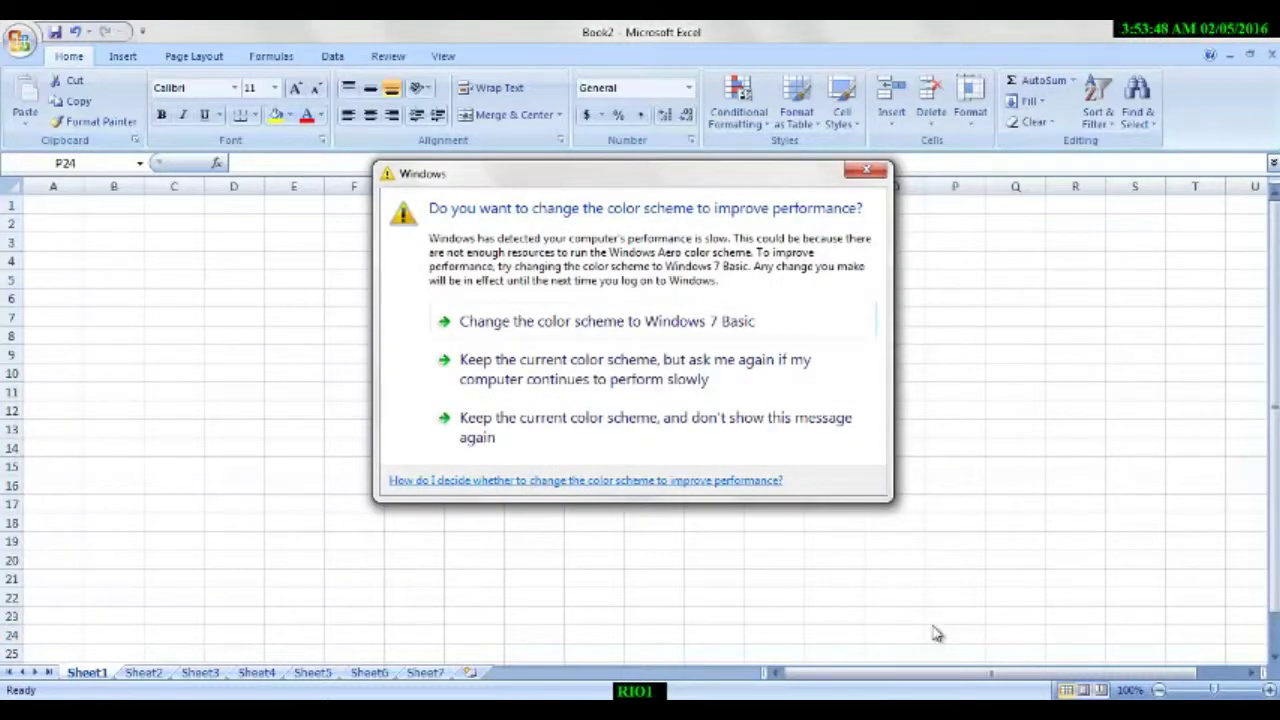
Step: On Sheet4, enter =CHAR(D2) in cell E2 to convert the first ANSI number to its character
left_click(932, 632)
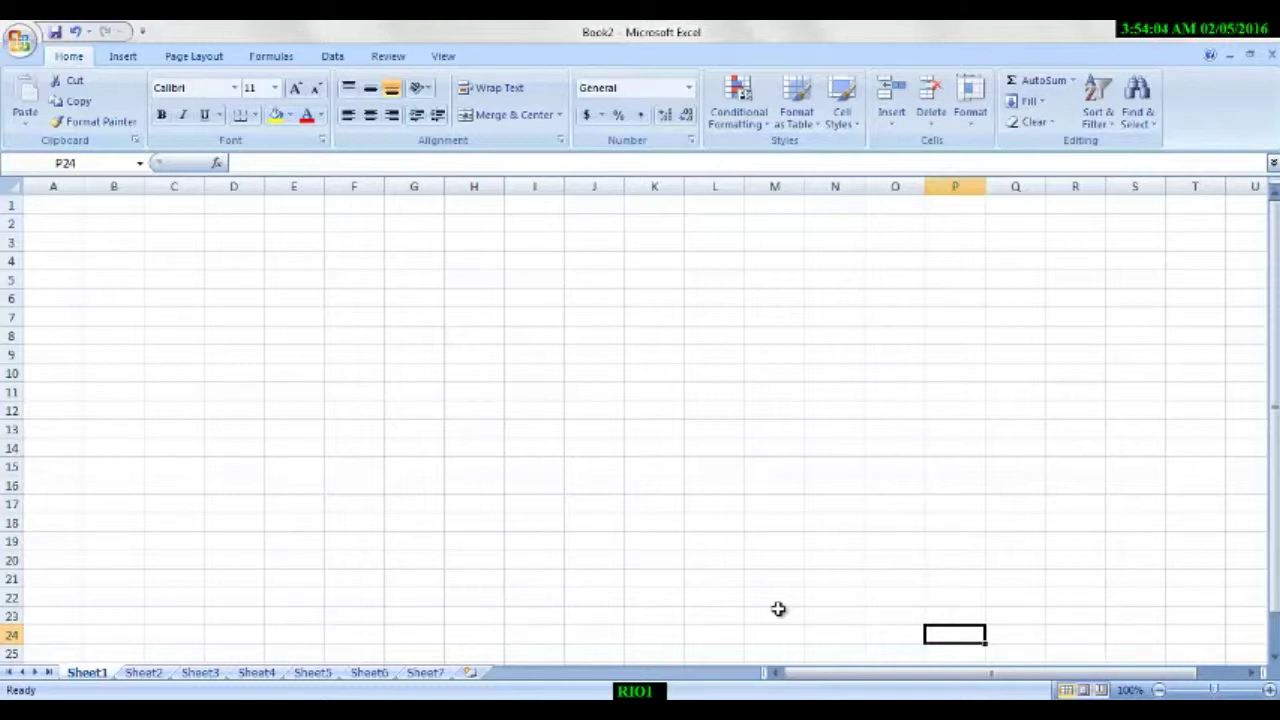
left_click(254, 673)
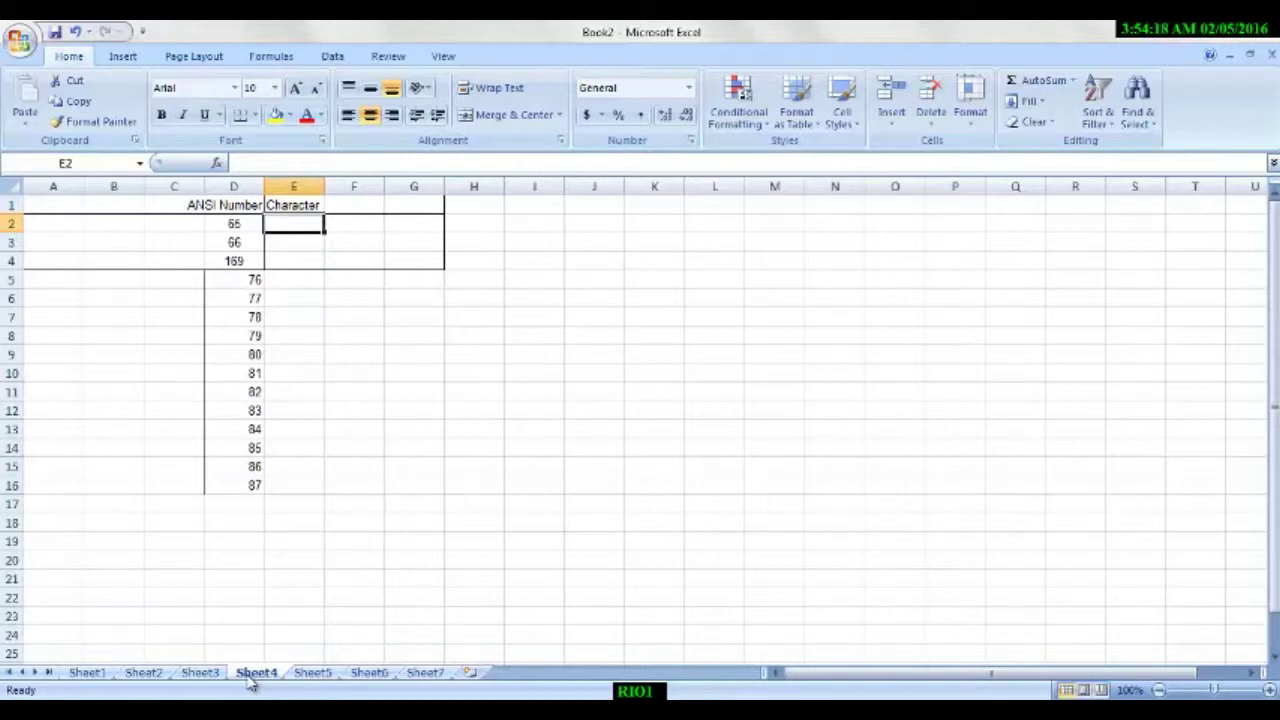
type("=")
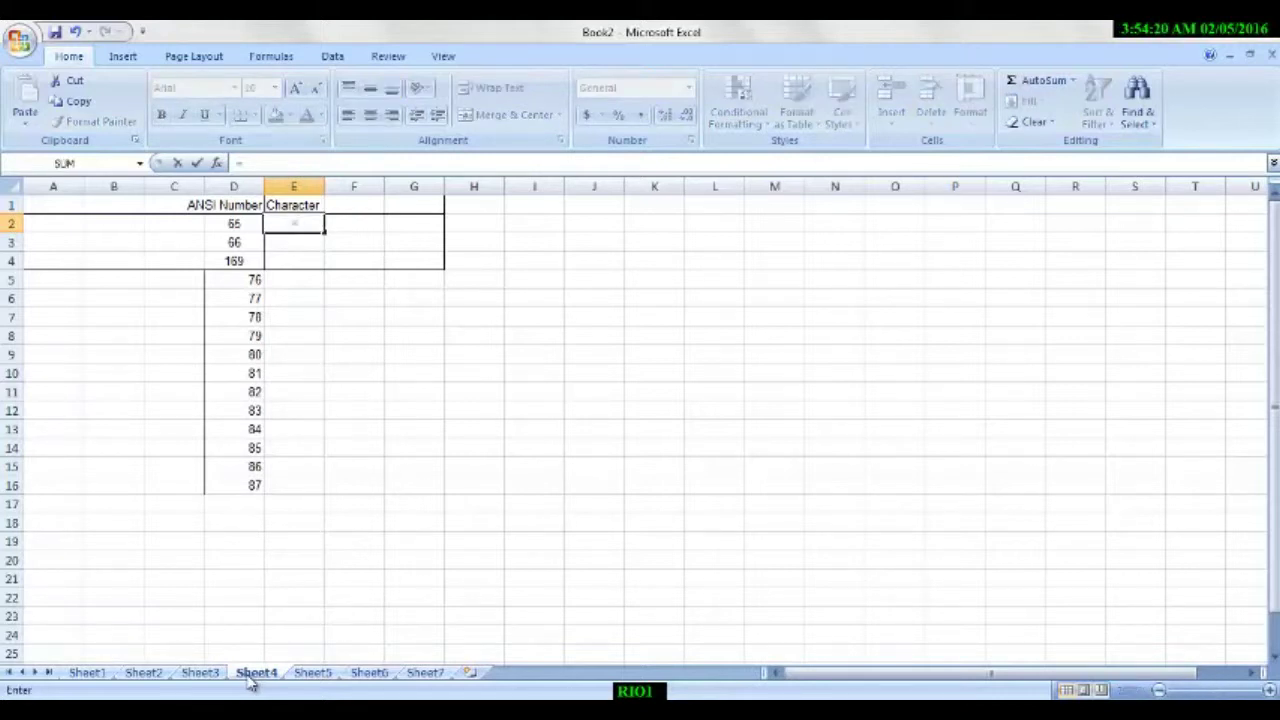
type("char")
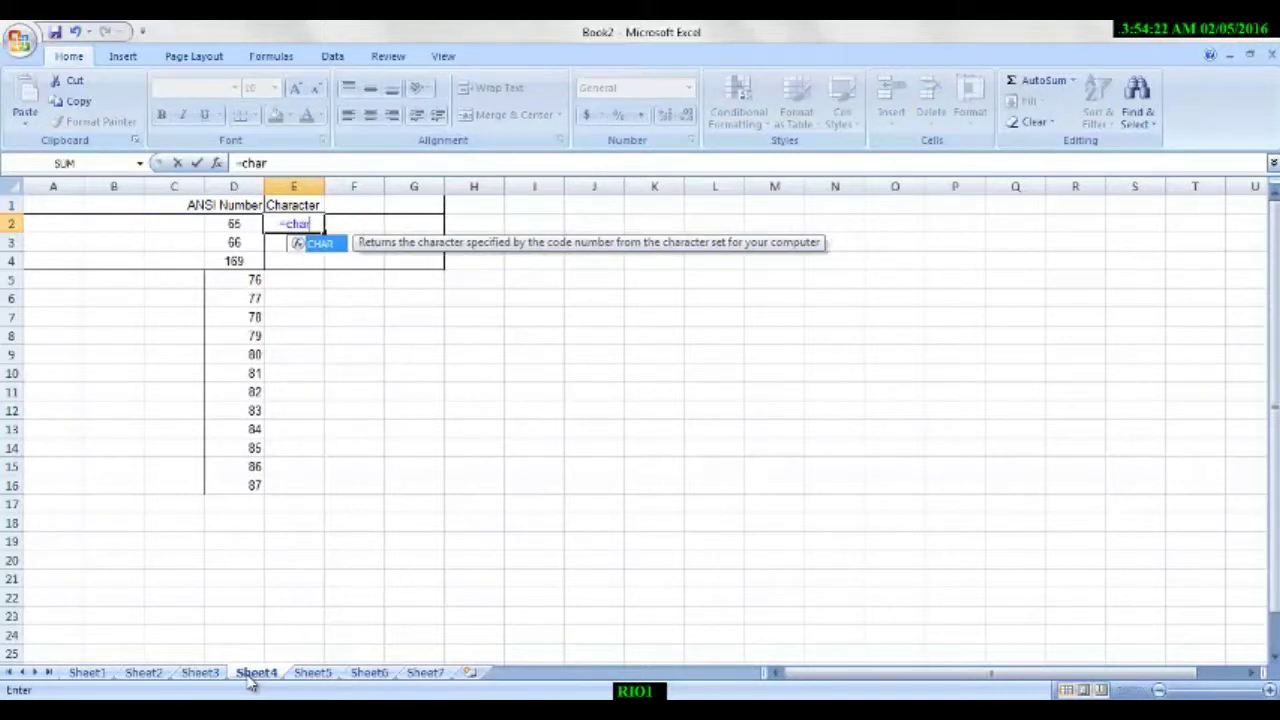
key("Tab")
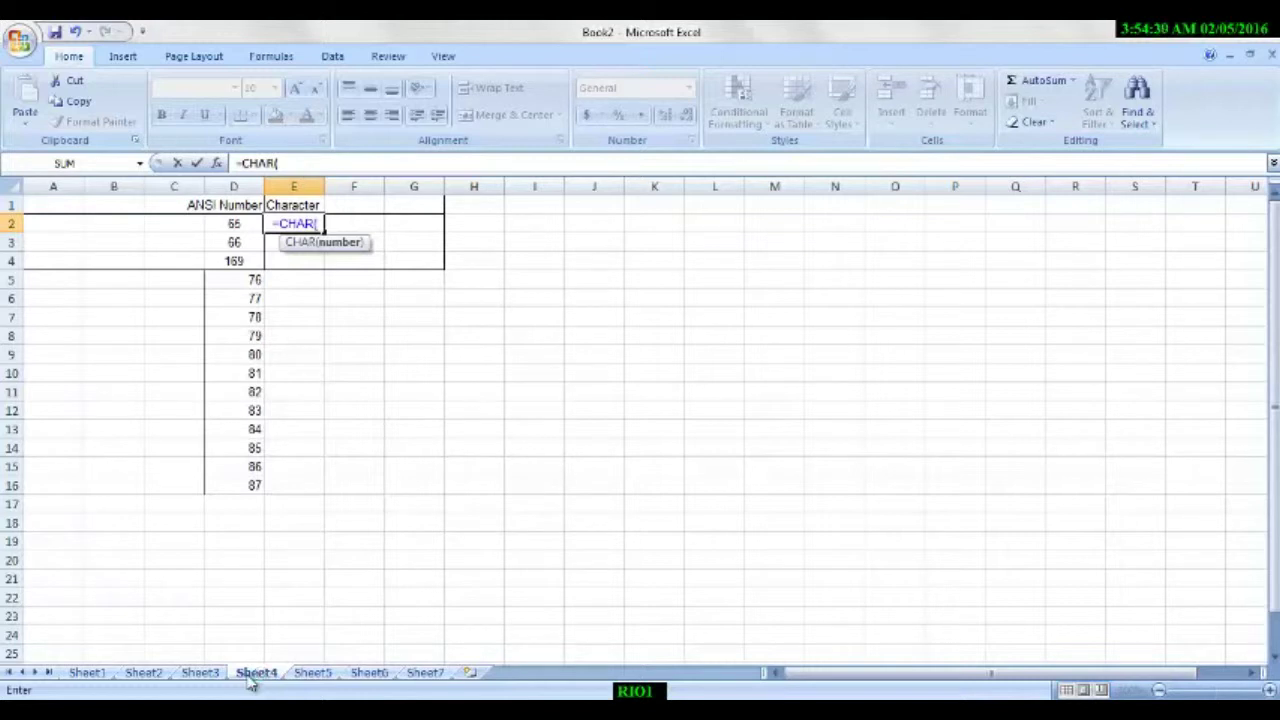
left_click(232, 223)
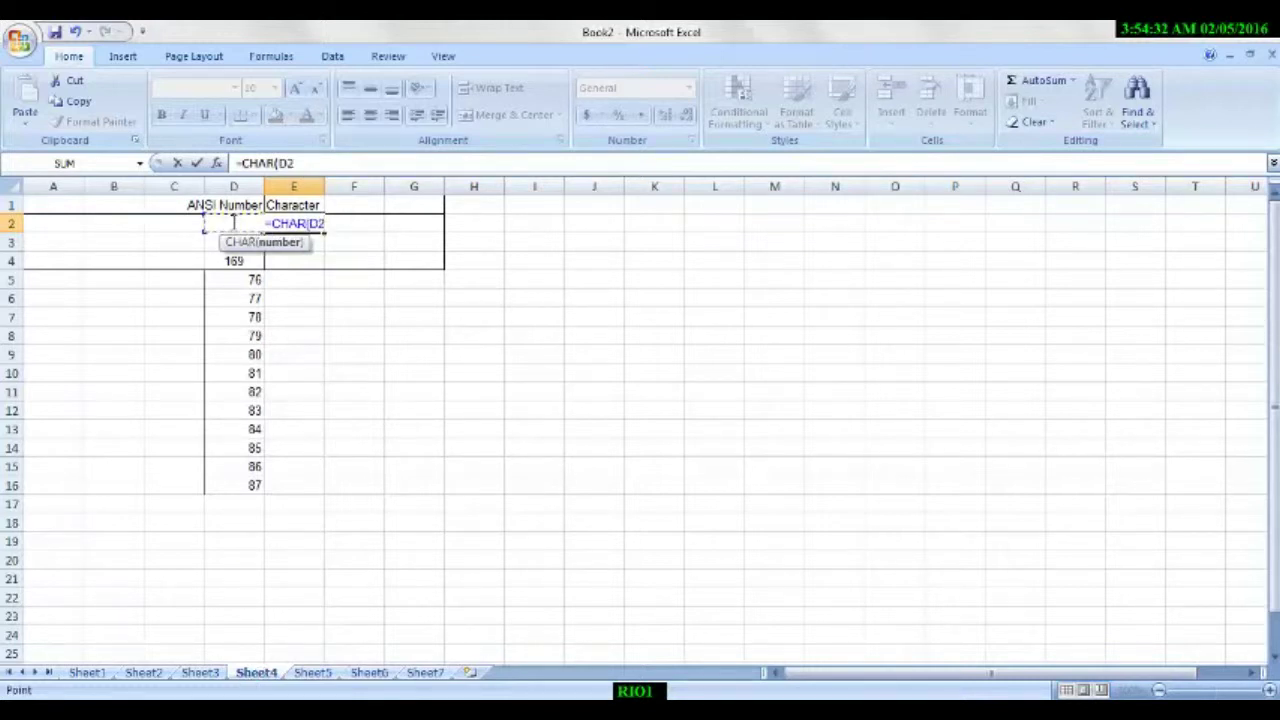
type(")")
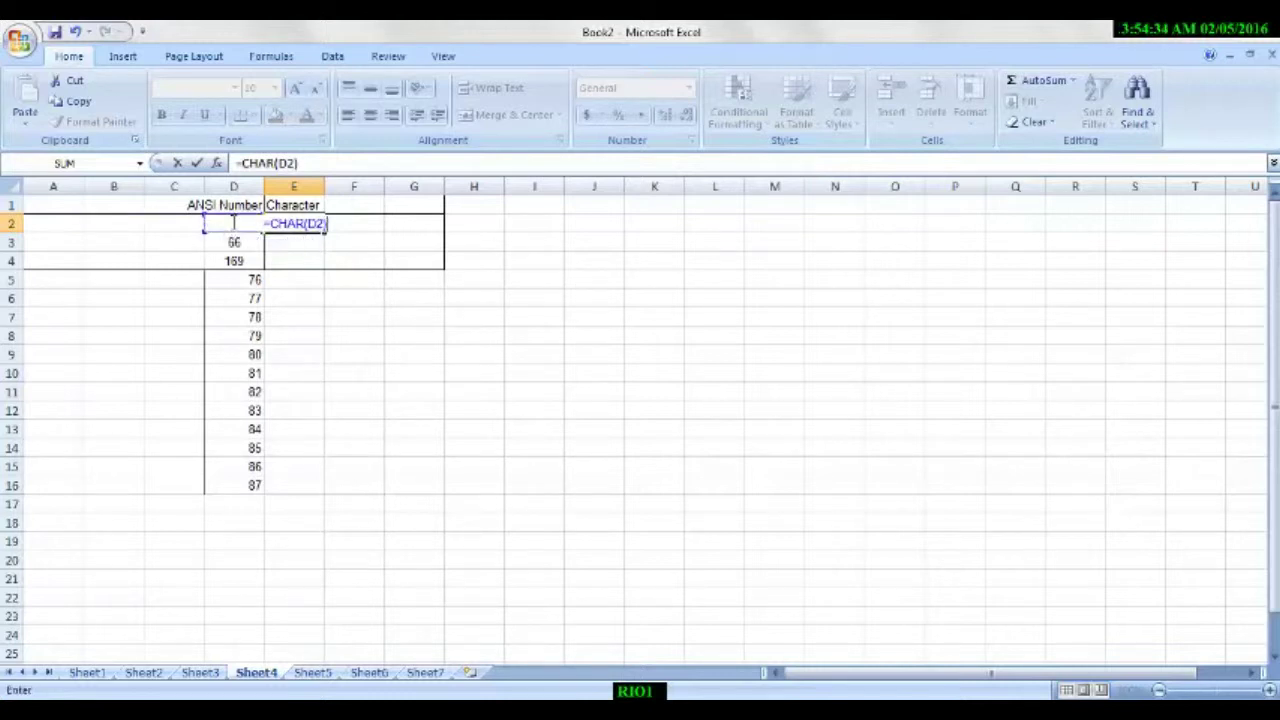
key("Return")
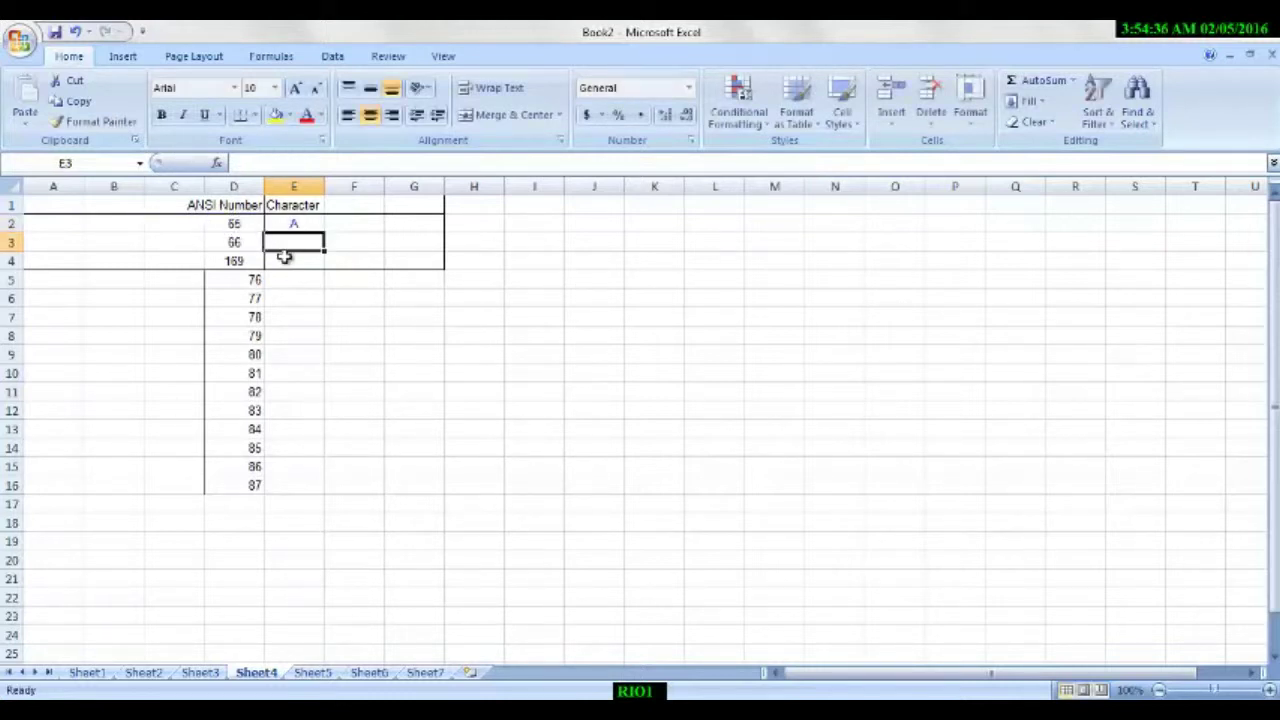
Step: Fill the CHAR formula from E2 down the Character column to E16 and check the copied formula in E4
left_click(237, 223)
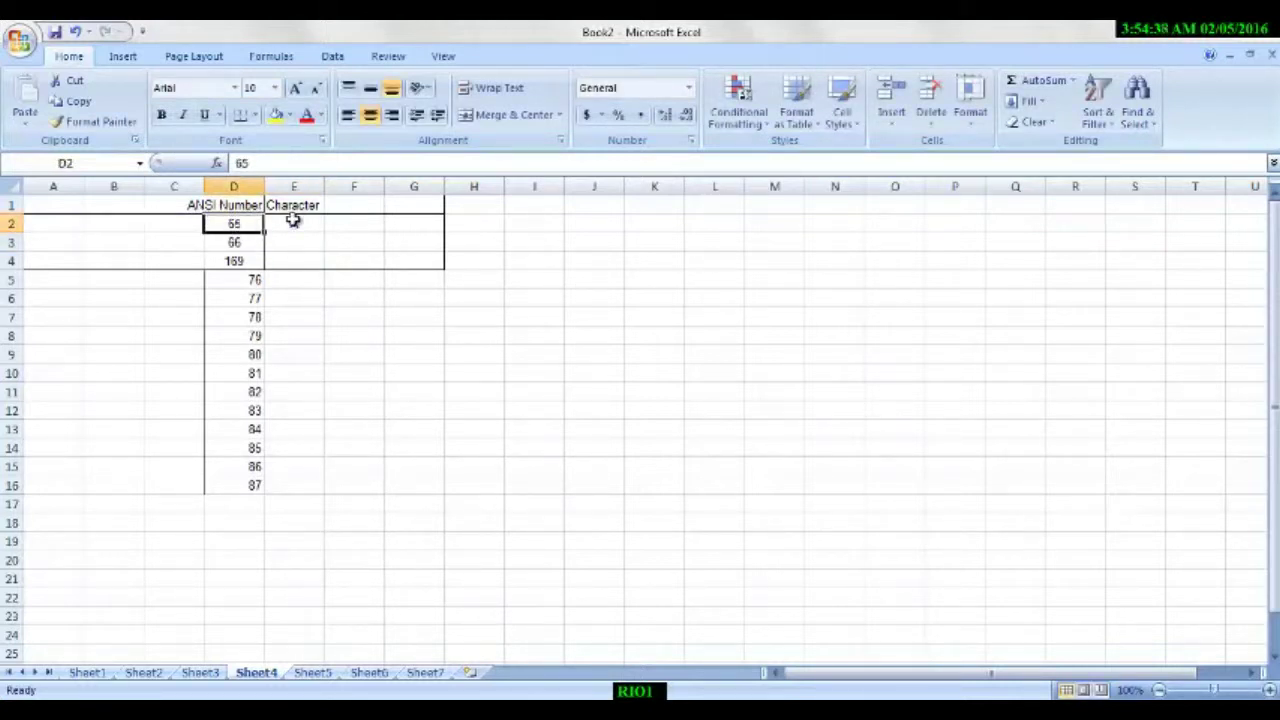
left_click(290, 220)
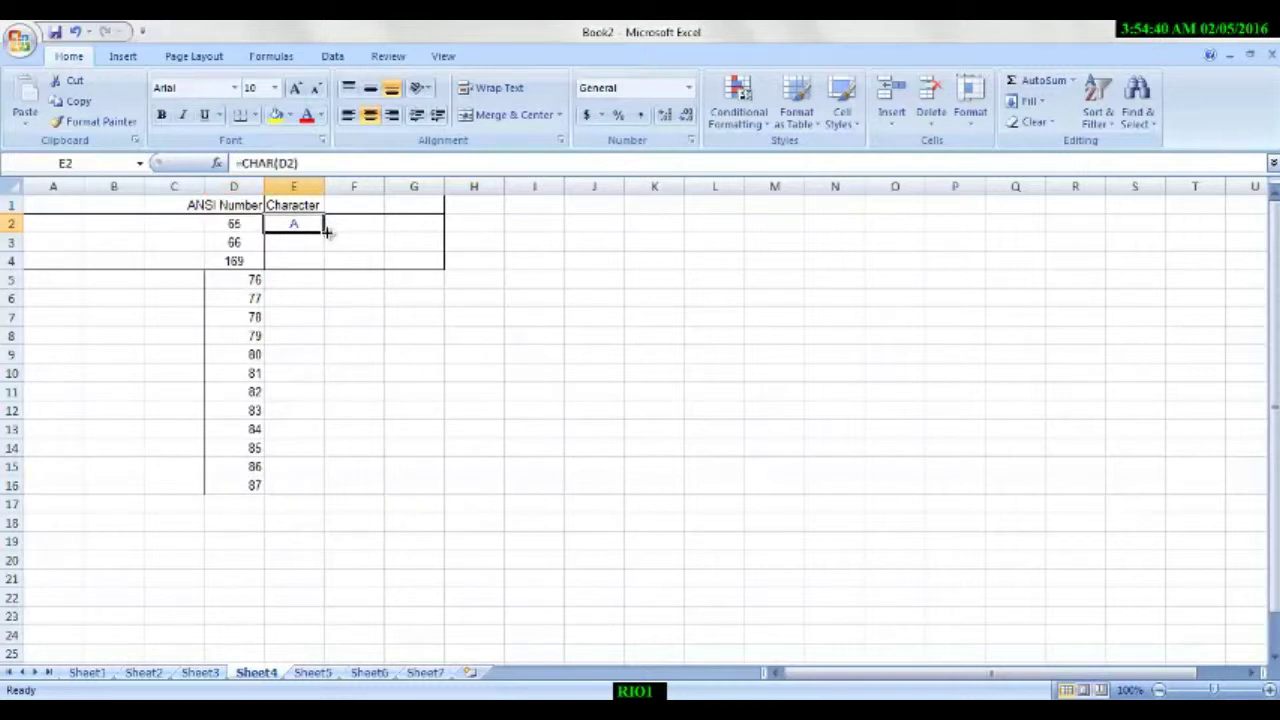
double_click(325, 230)
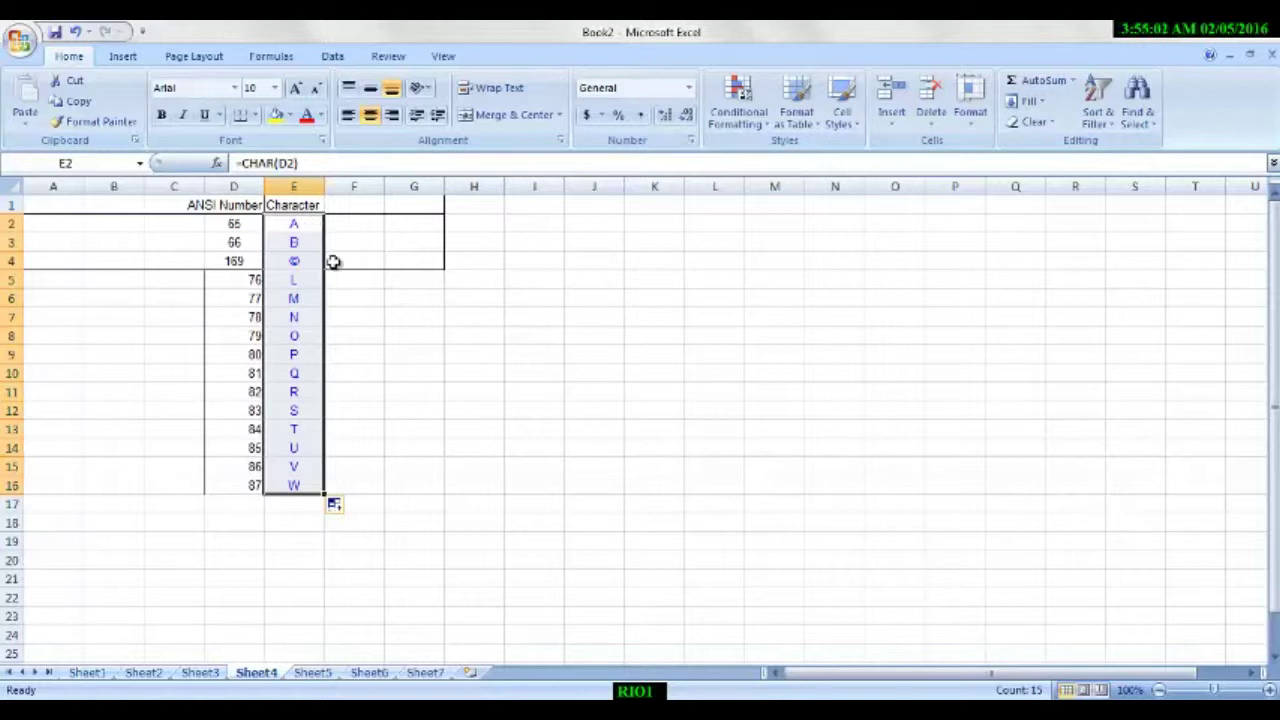
left_click(303, 261)
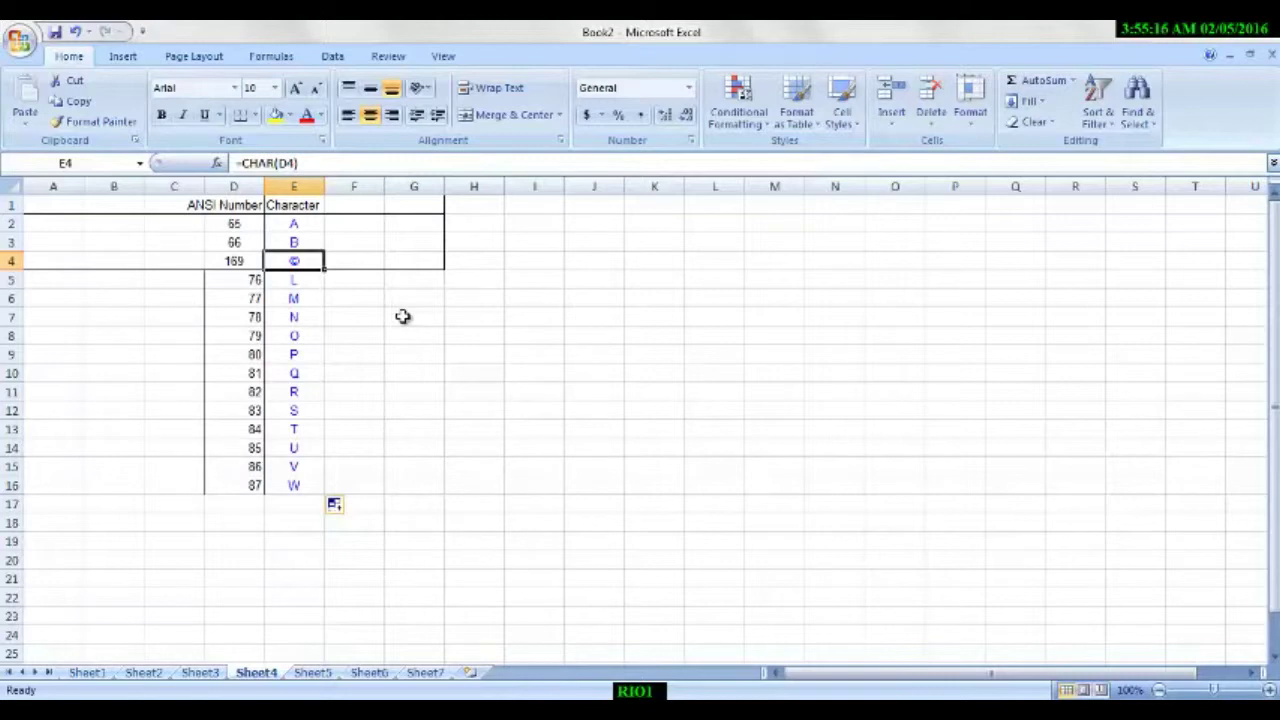
Step: Review the CHAR syntax, the formatting note and the full table of numbers and characters on Sheet5
left_click(314, 673)
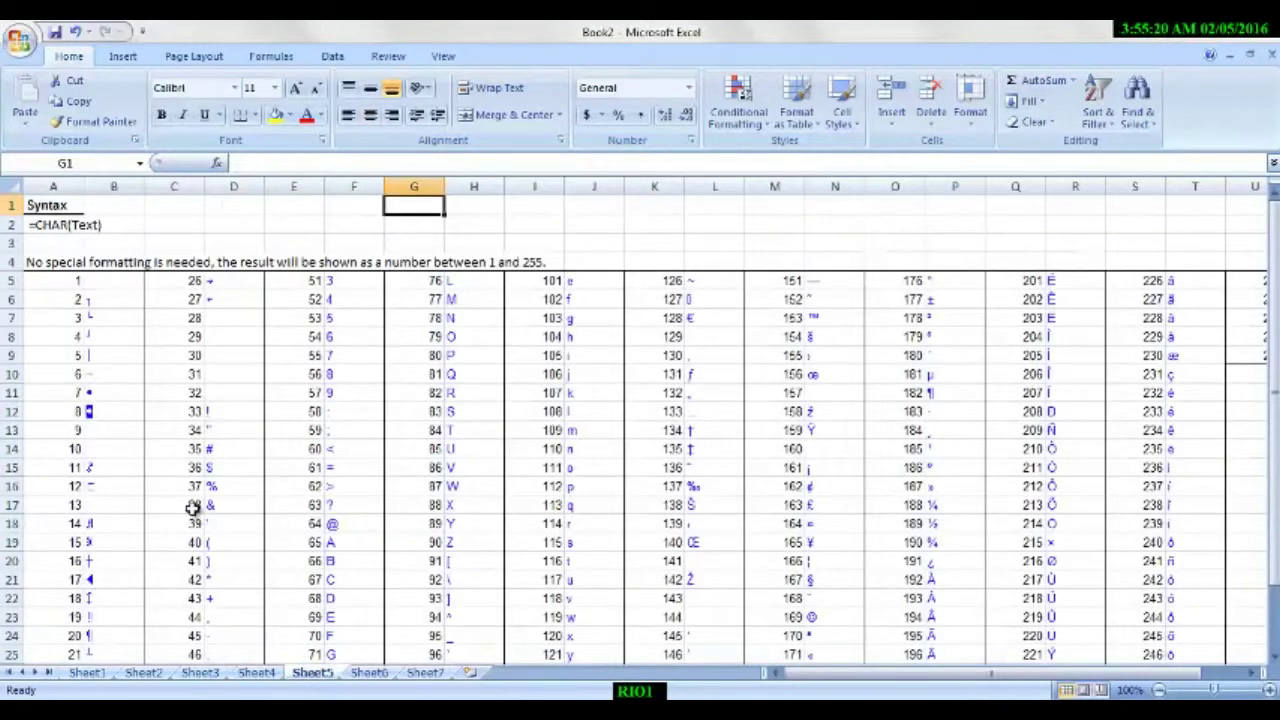
left_click(46, 205)
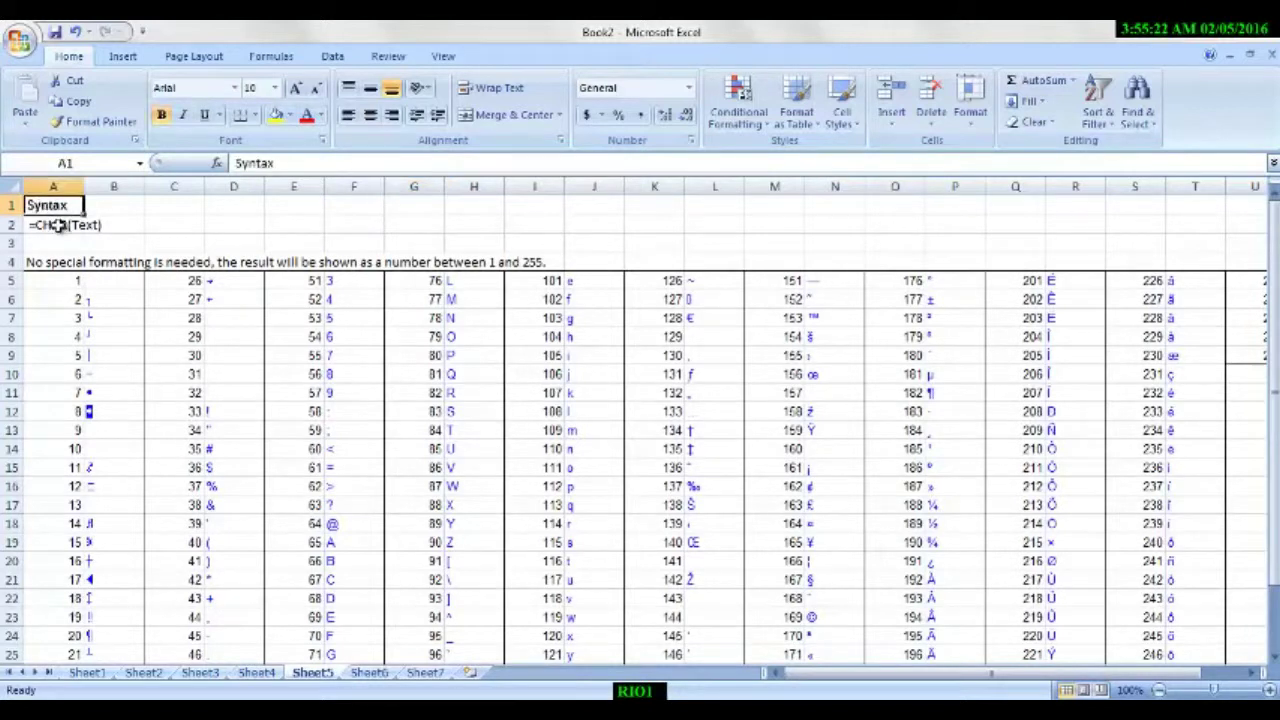
left_click(57, 225)
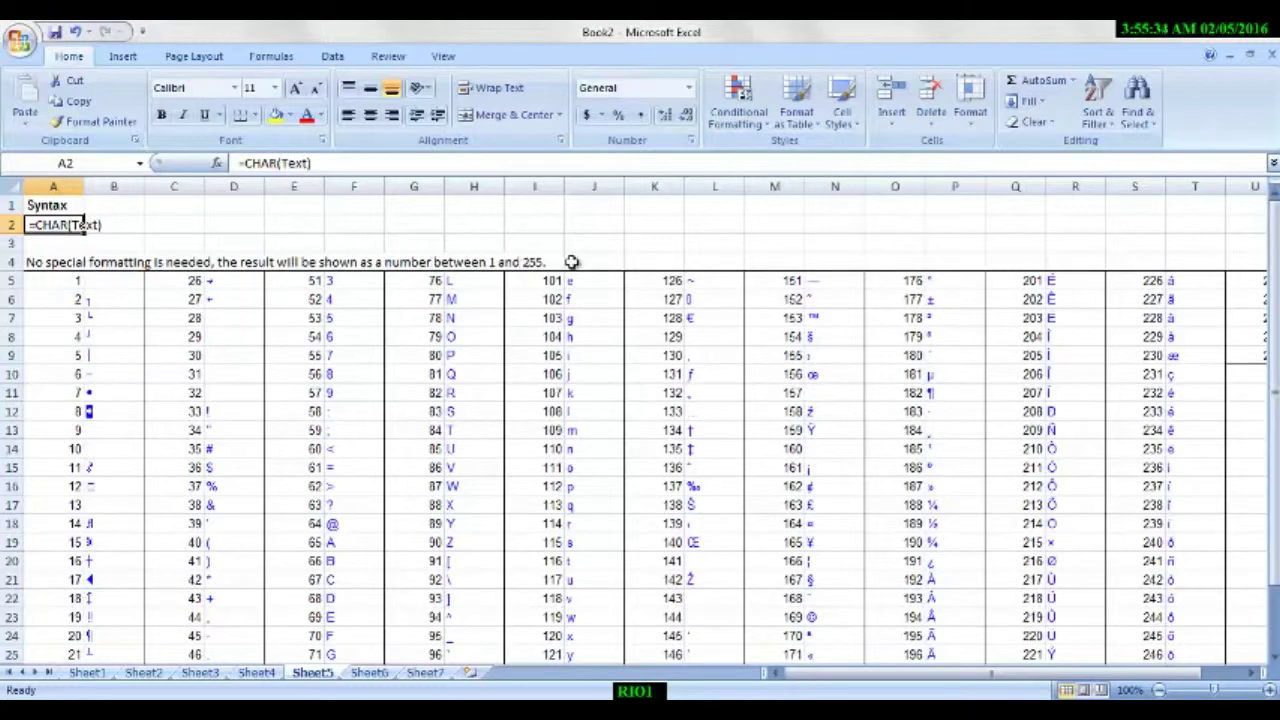
scroll(95, 308, "down", 1)
scroll(95, 308, "down", 3)
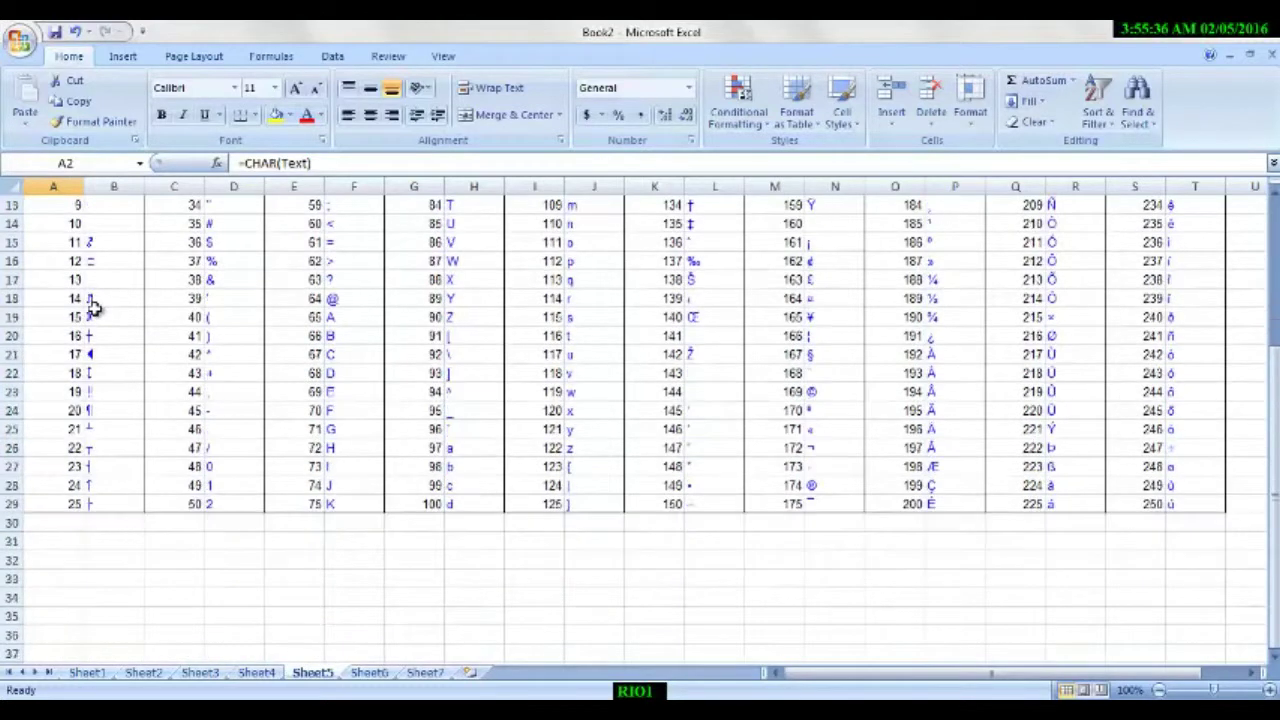
scroll(94, 306, "up", 4)
scroll(214, 294, "down", 3)
scroll(218, 312, "down", 2)
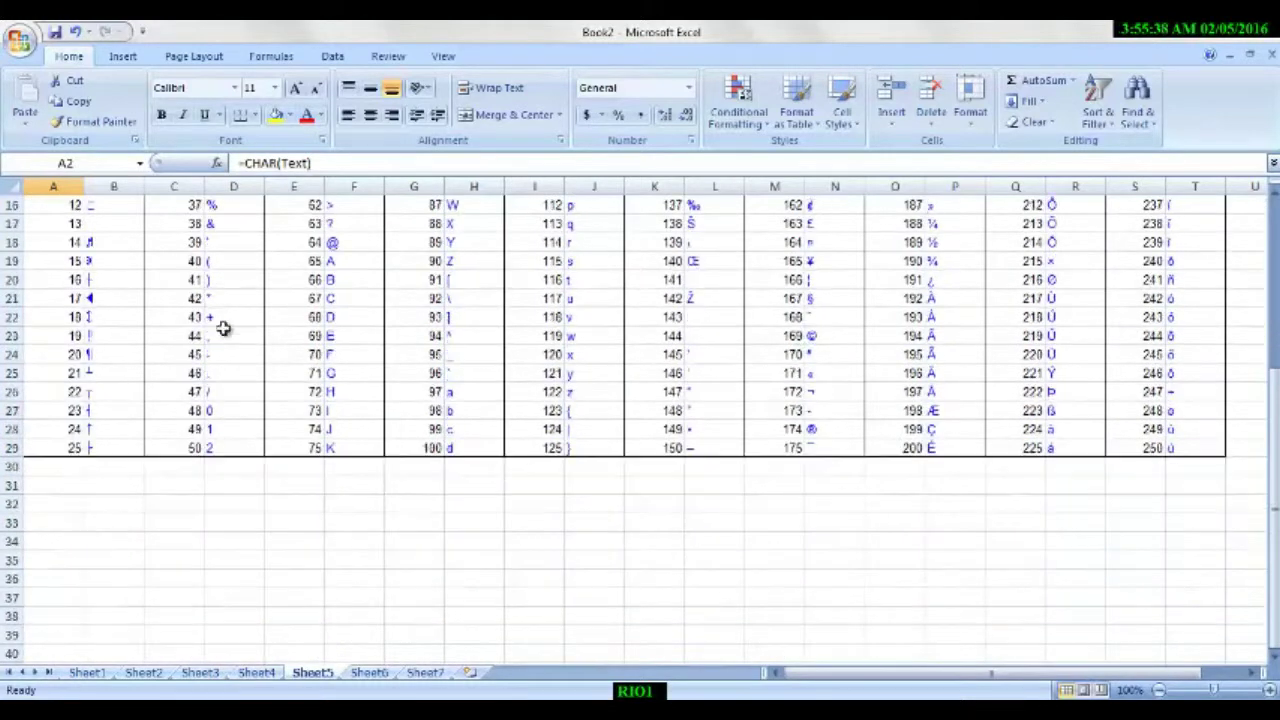
scroll(223, 332, "up", 2)
scroll(225, 335, "up", 2)
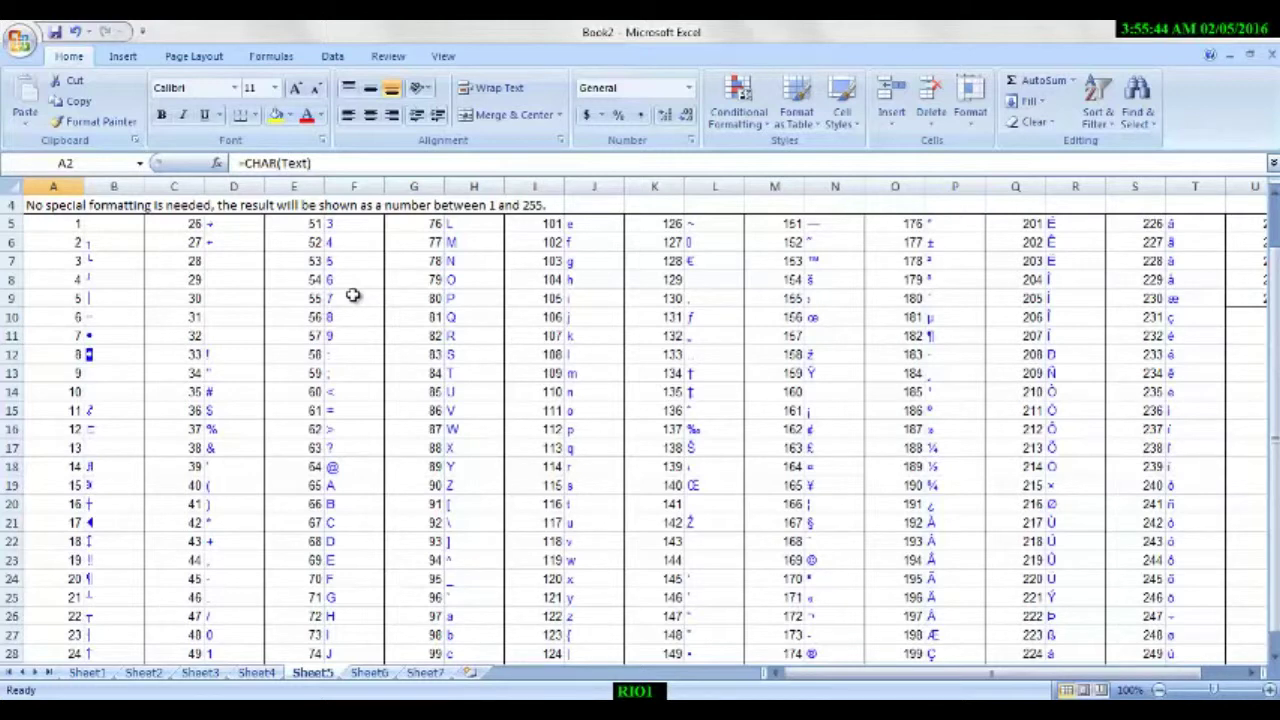
scroll(353, 295, "down", 1)
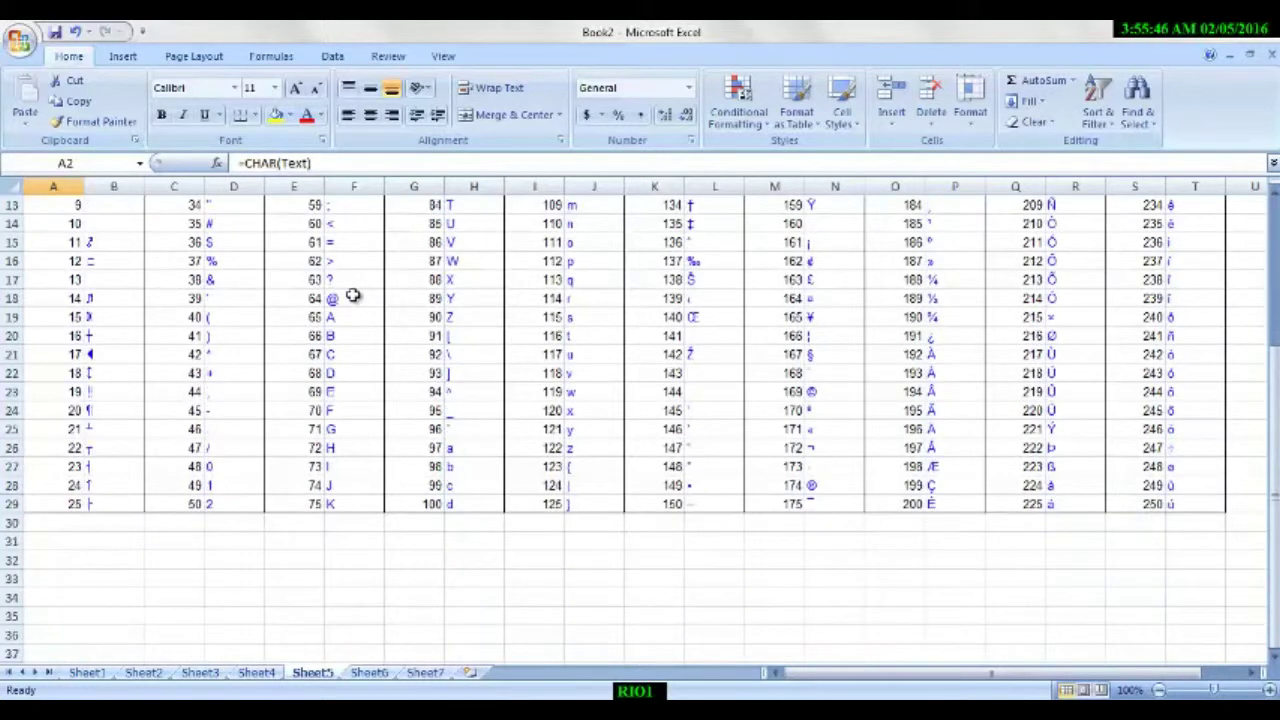
scroll(353, 295, "up", 2)
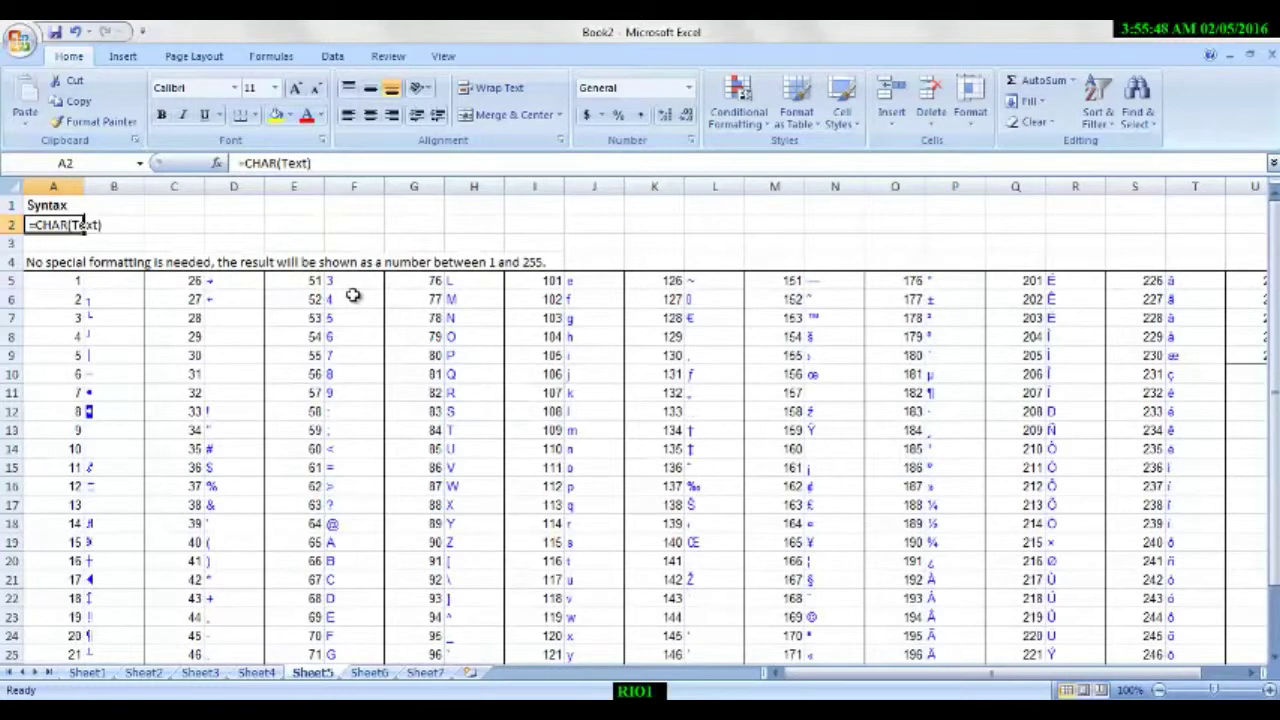
scroll(353, 295, "down", 1)
scroll(353, 295, "down", 1)
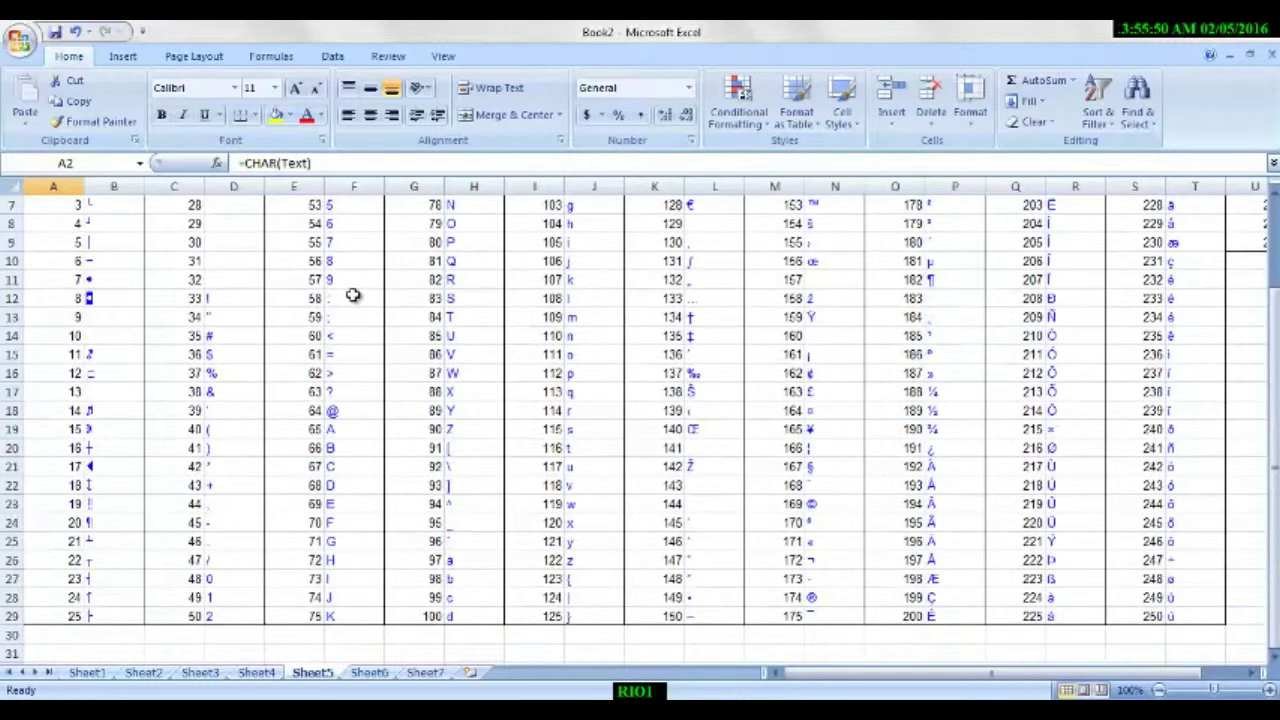
scroll(353, 295, "up", 1)
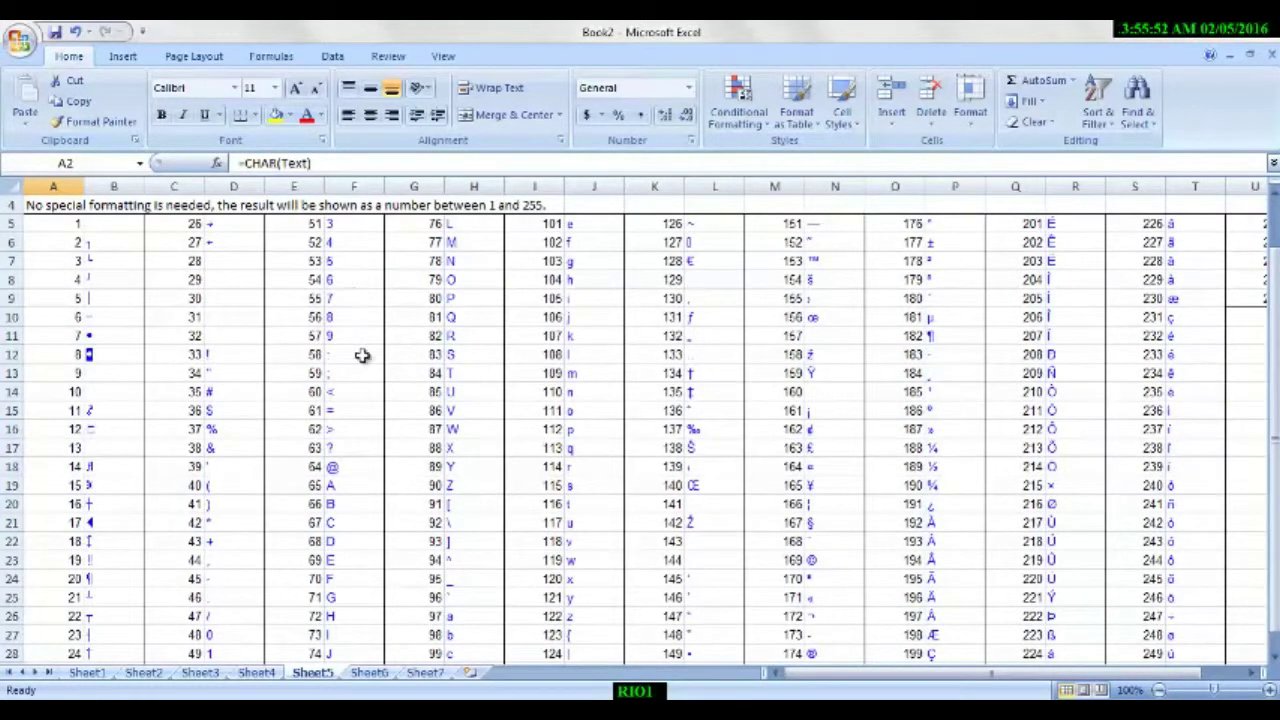
Step: Inspect the CHAR formulas beside the numbers 65 and 97 in the Sheet5 table
left_click(305, 485)
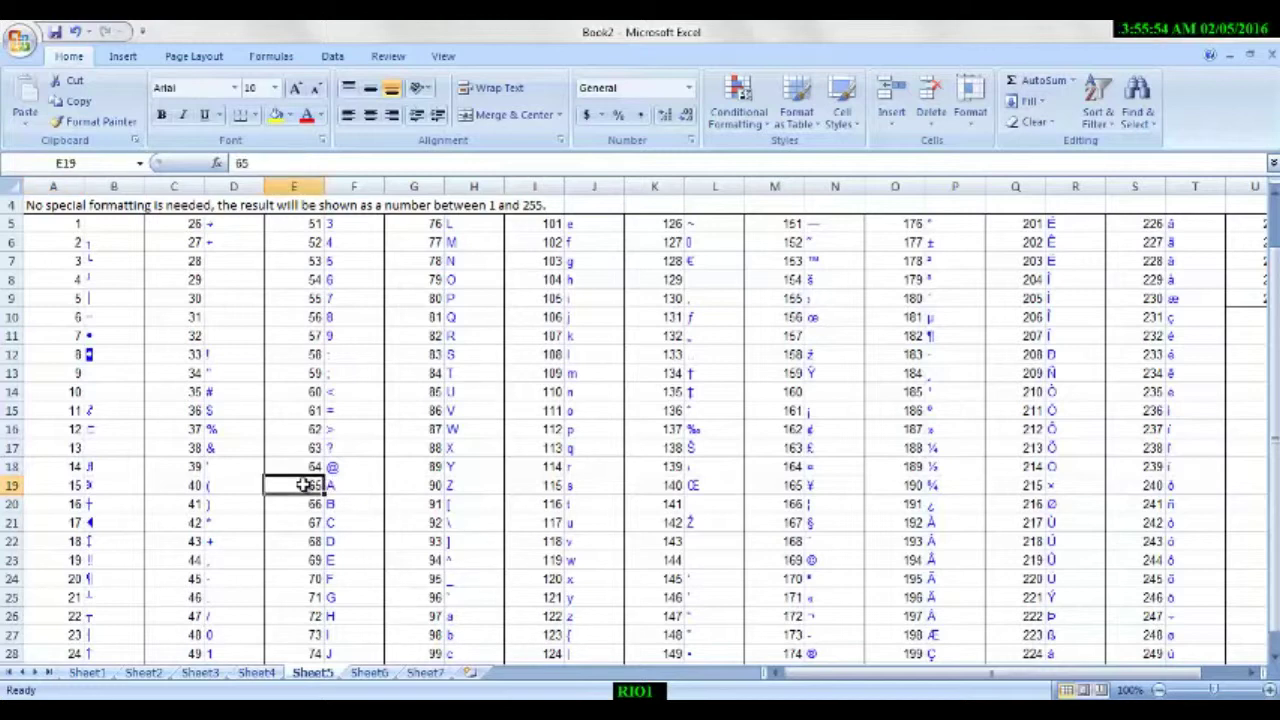
double_click(335, 485)
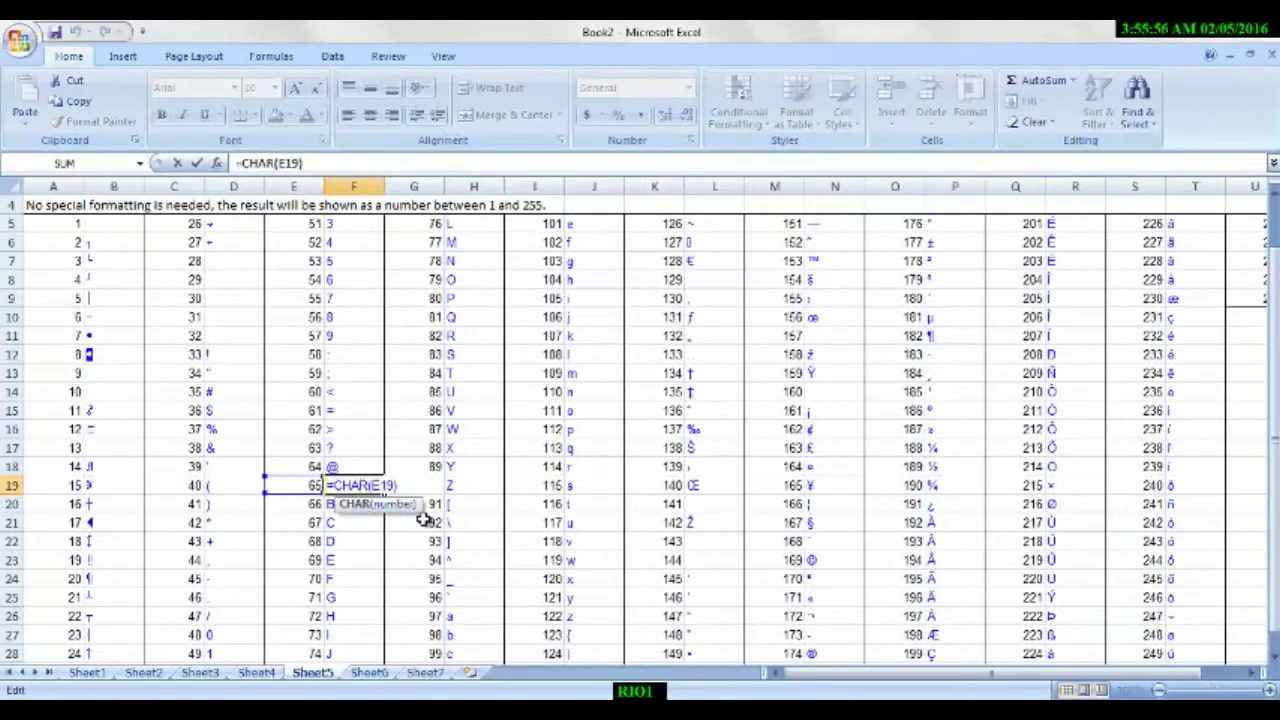
key("ctrl+Return")
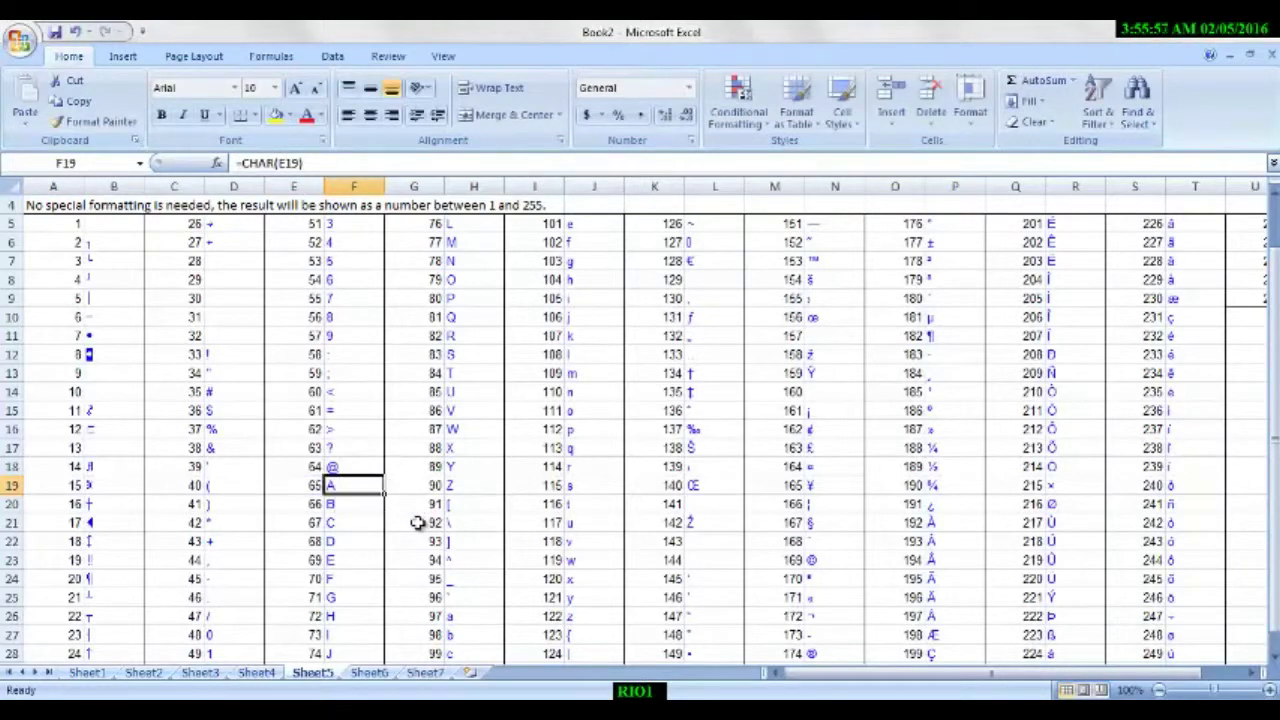
left_click(432, 617)
left_click(478, 617)
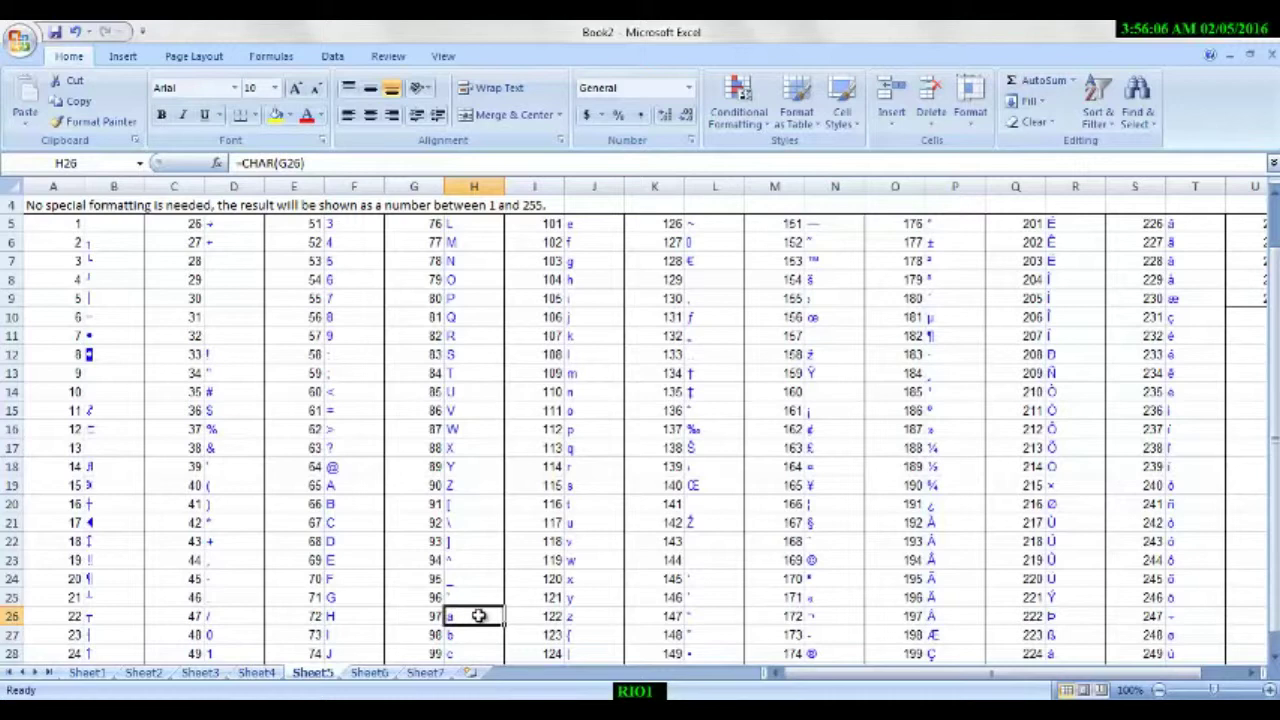
scroll(479, 616, "up", 1)
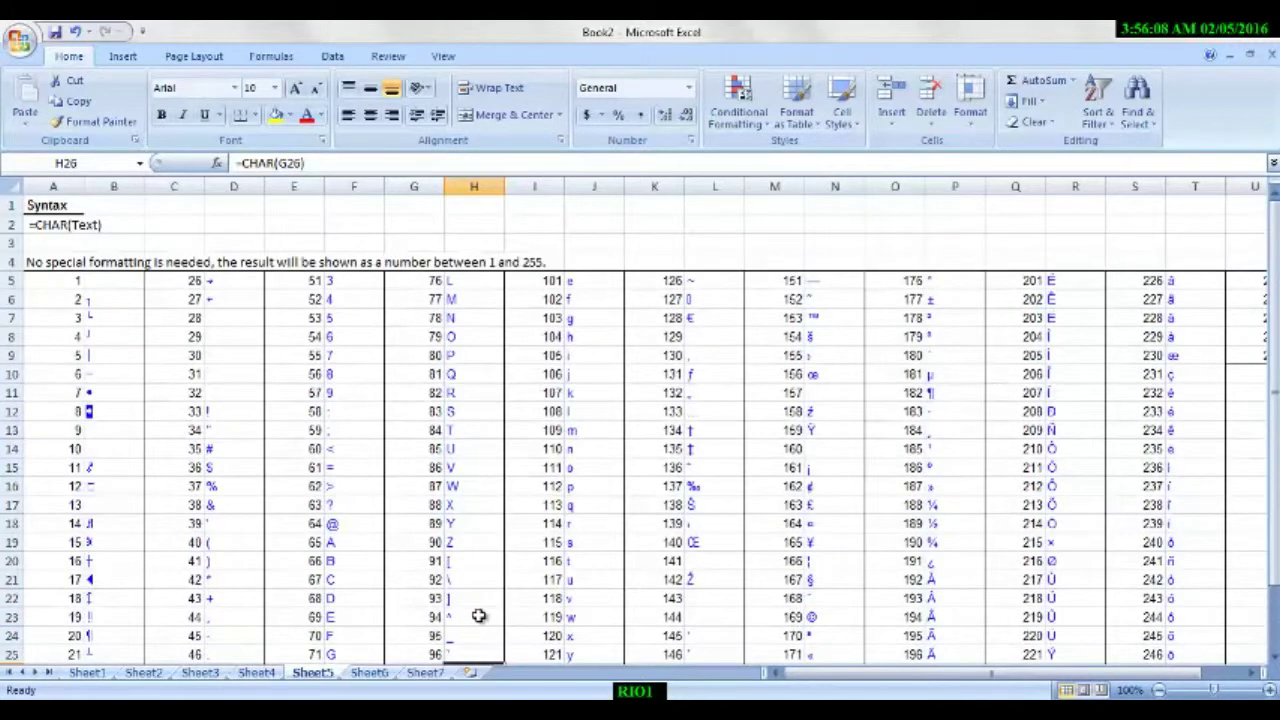
Step: On Sheet2, enter =CODE(A2) in cell B2 to get the ANSI code of the first letter
left_click(164, 676)
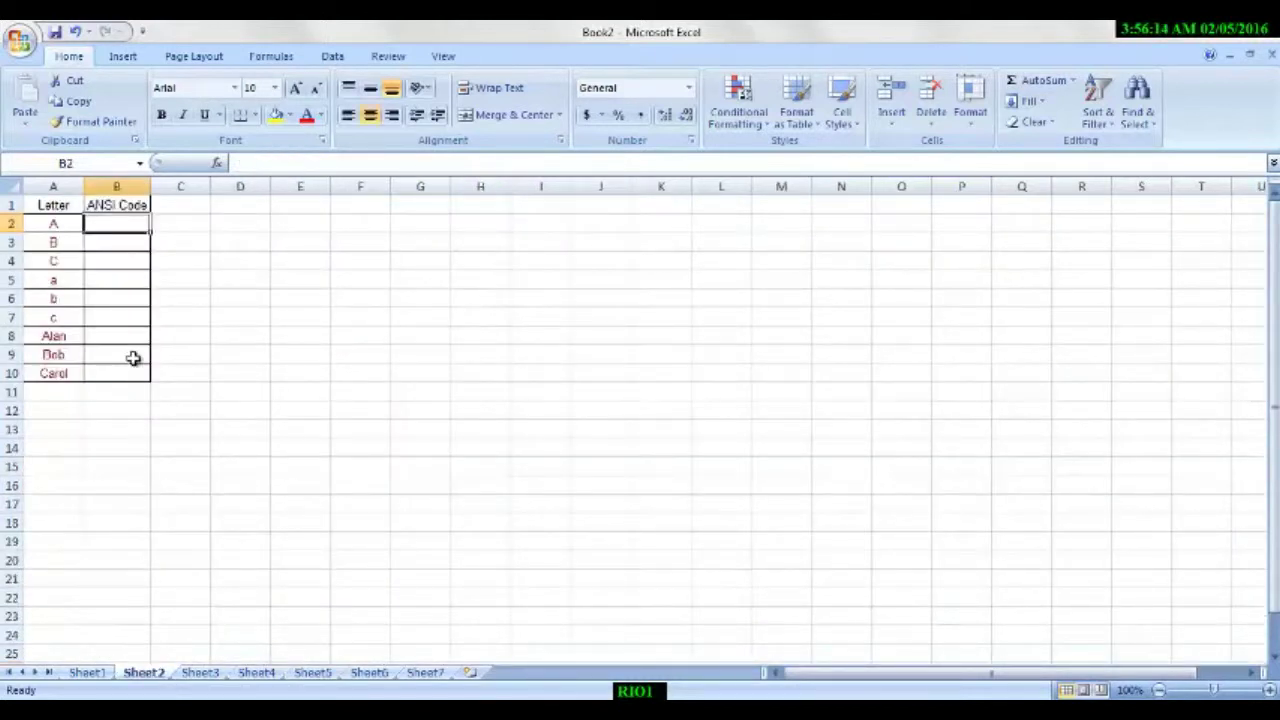
type("=c")
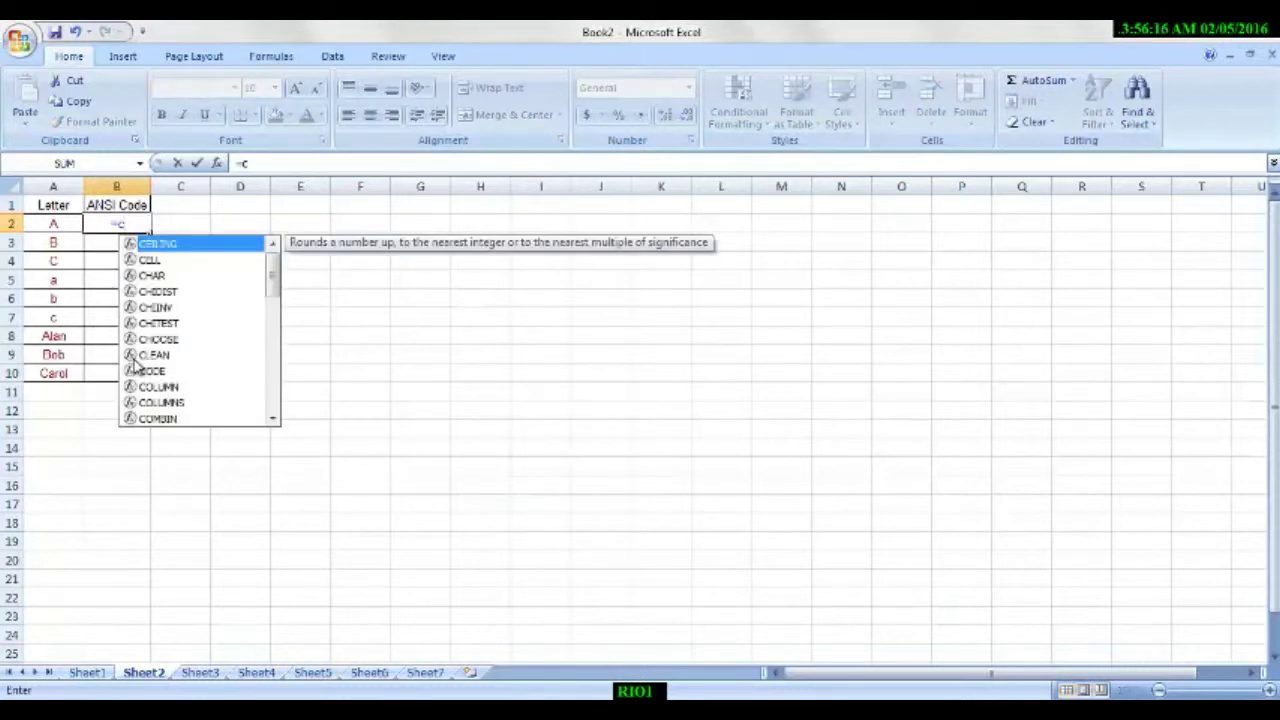
type("o")
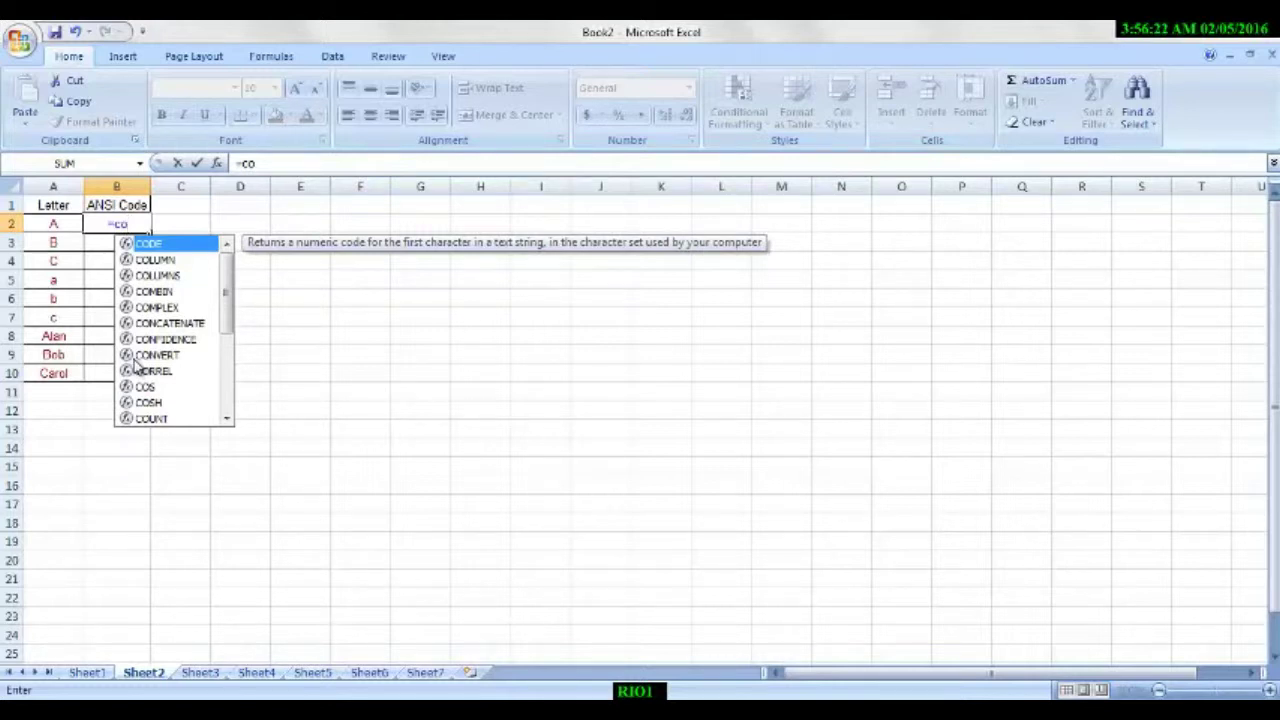
key("Tab")
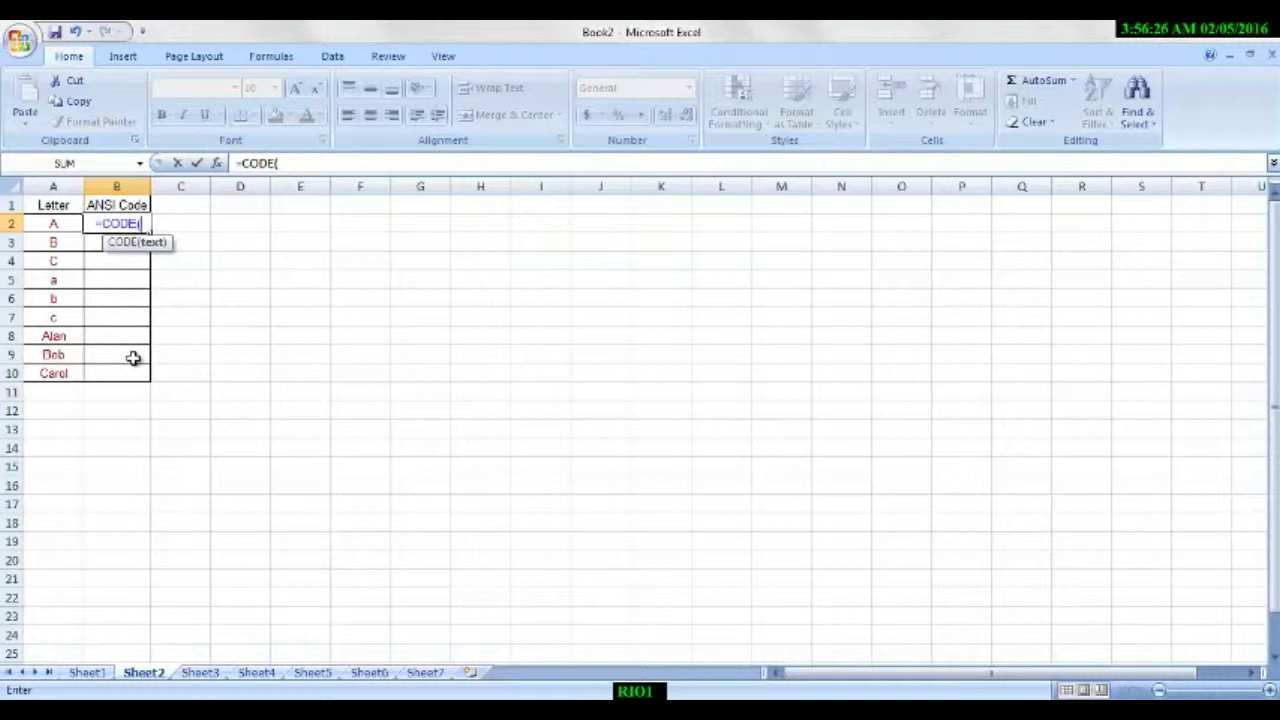
left_click(62, 226)
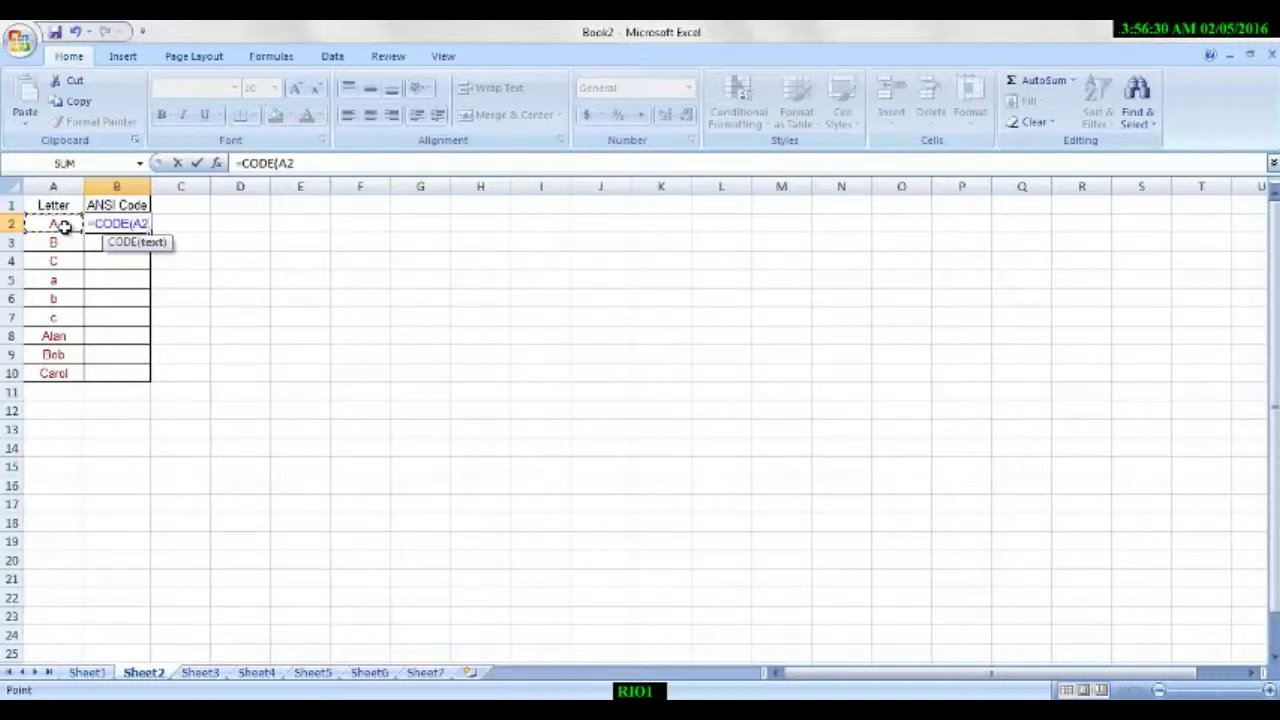
type(")")
key("Return")
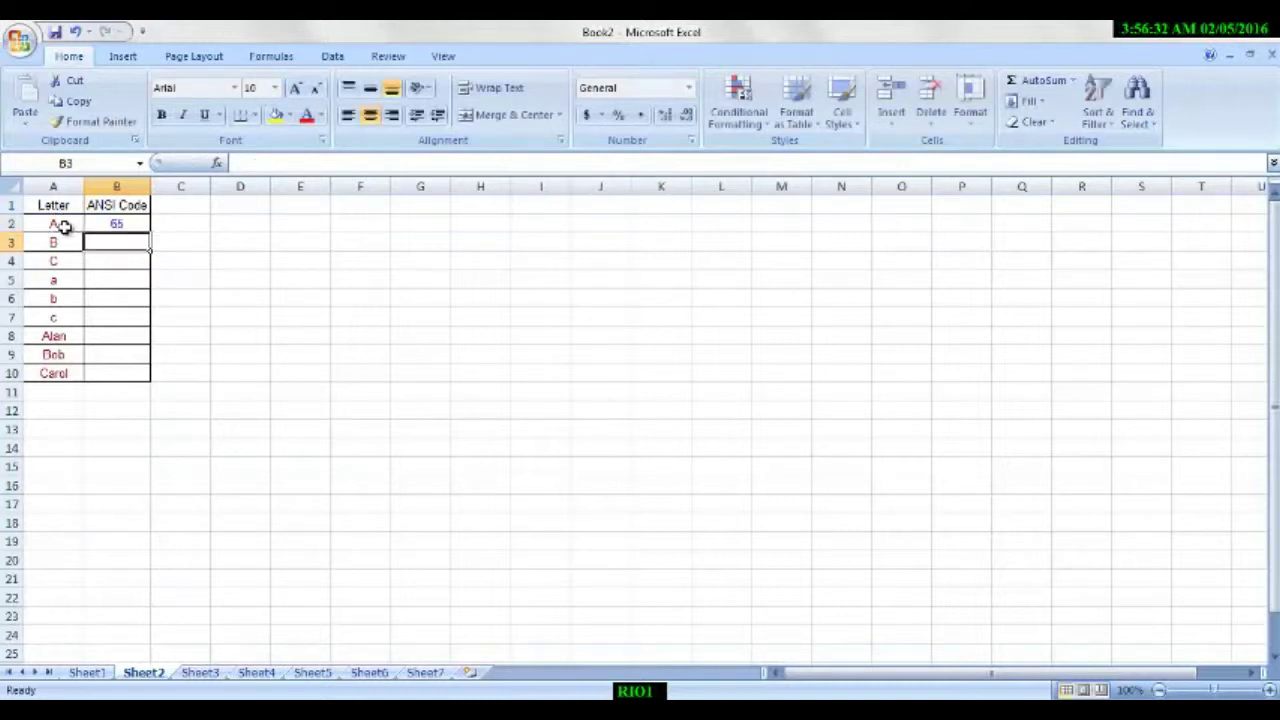
Step: Fill the CODE formula from B2 down the ANSI Code column to B10
left_click(106, 226)
double_click(150, 233)
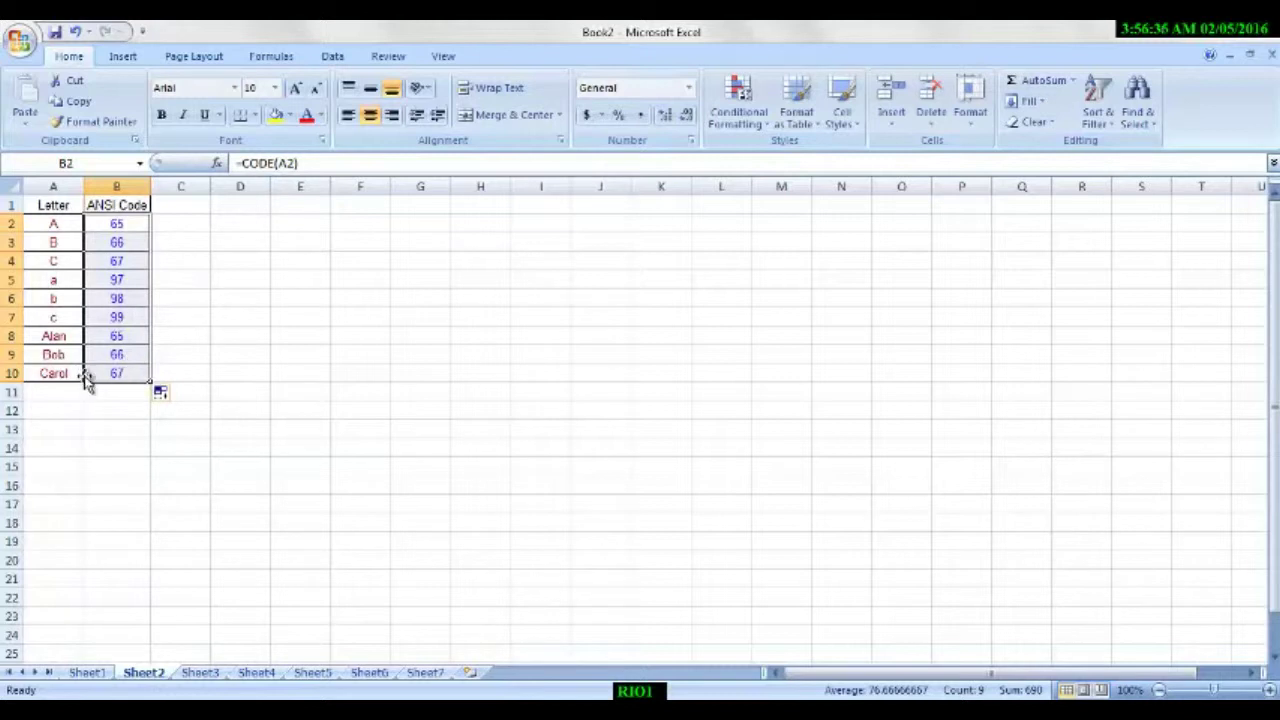
left_click(46, 373)
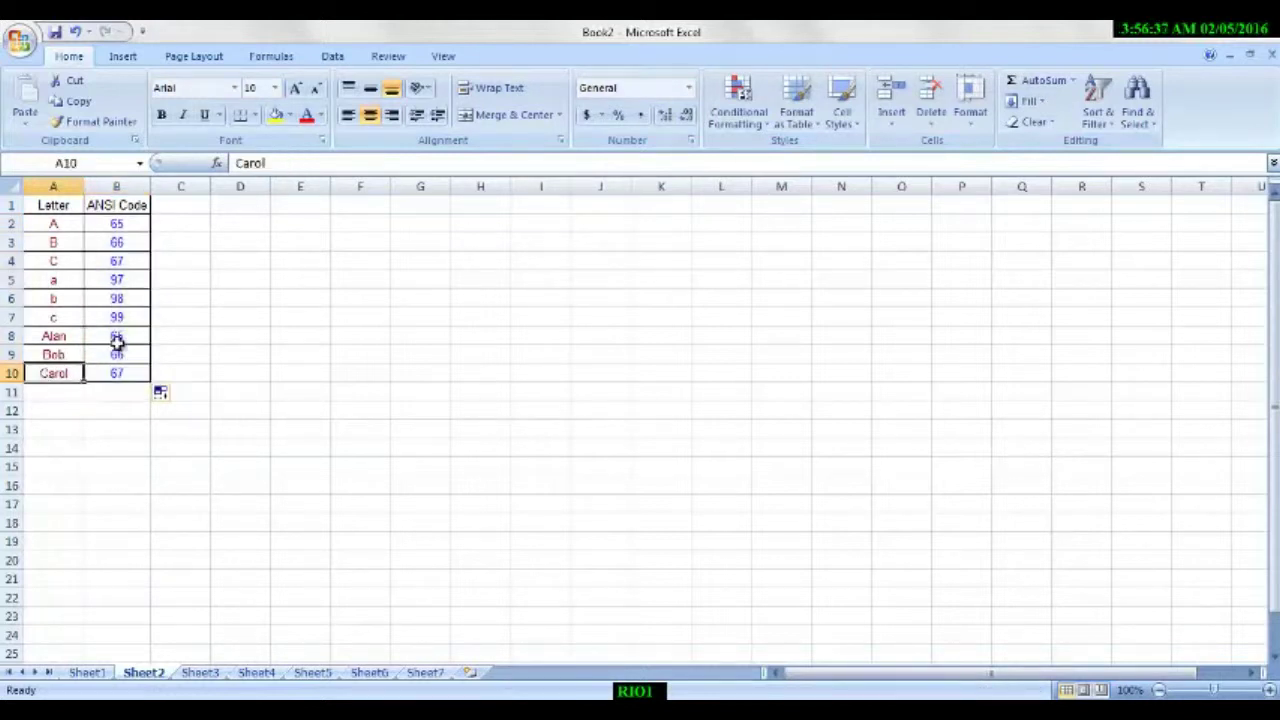
Step: Compare the ANSI codes of the names in rows 8 to 10 with those of the single letters on Sheet2
left_click(40, 353)
left_click(121, 334)
left_click(52, 335)
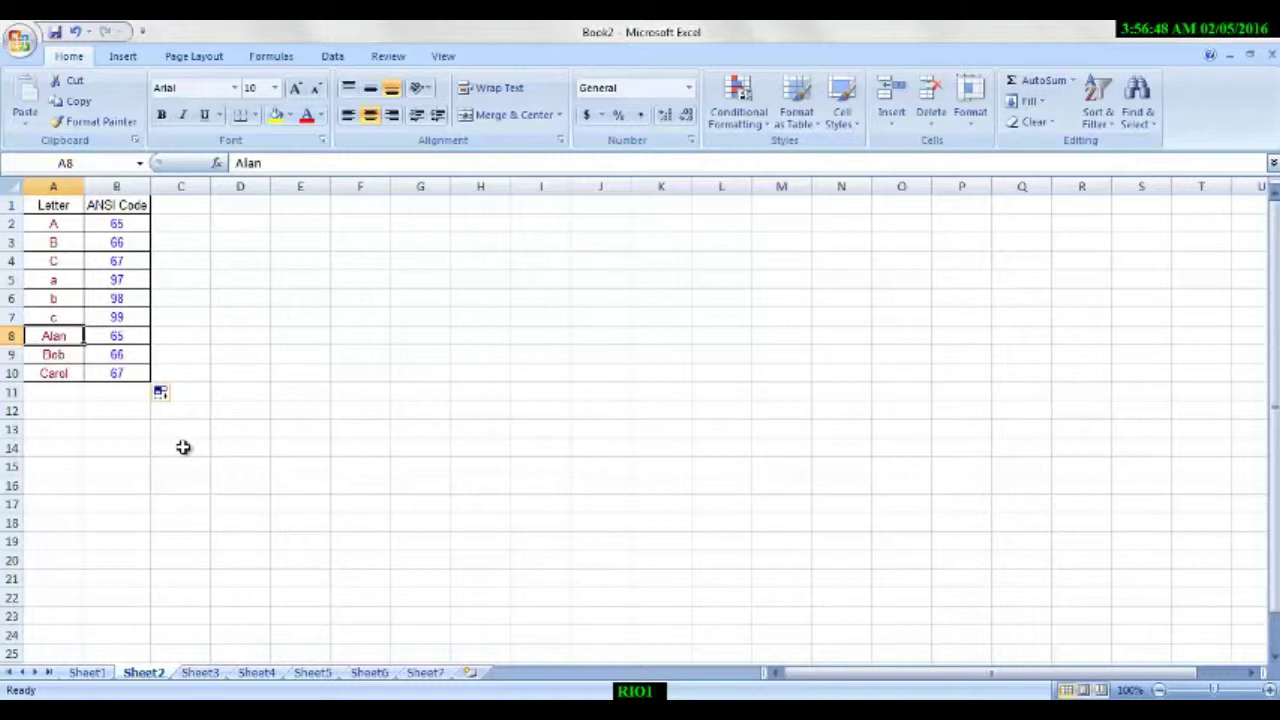
left_click(78, 278)
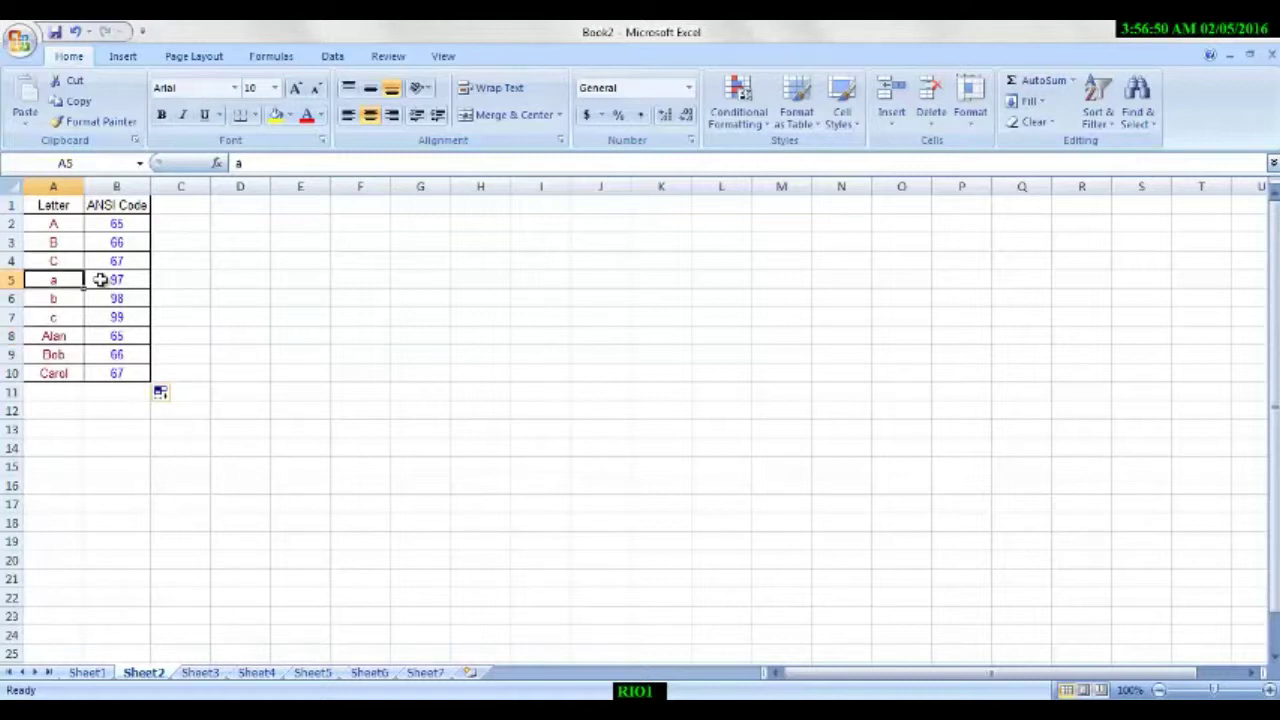
left_click(128, 282)
left_click(50, 336)
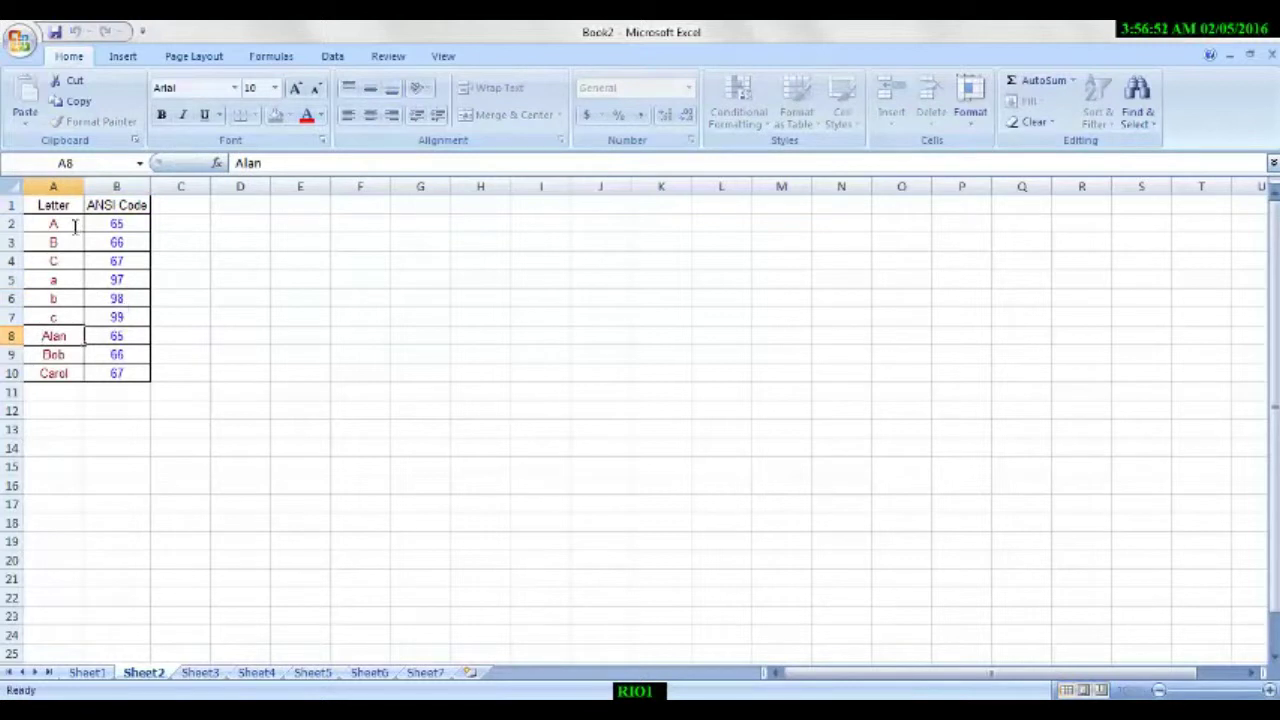
left_click(118, 226)
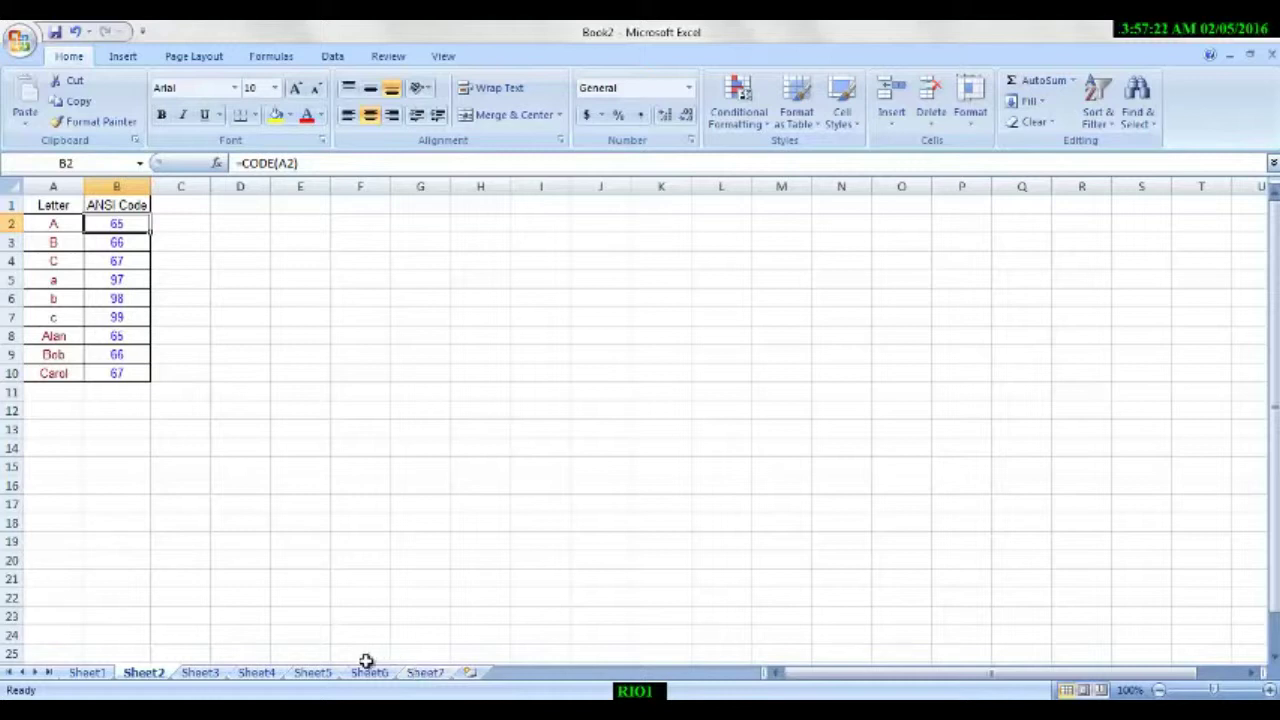
Step: On Sheet6, enter =CLEAN(A2) in cell B2 to remove nonprintable characters from the first dirty text
left_click(370, 673)
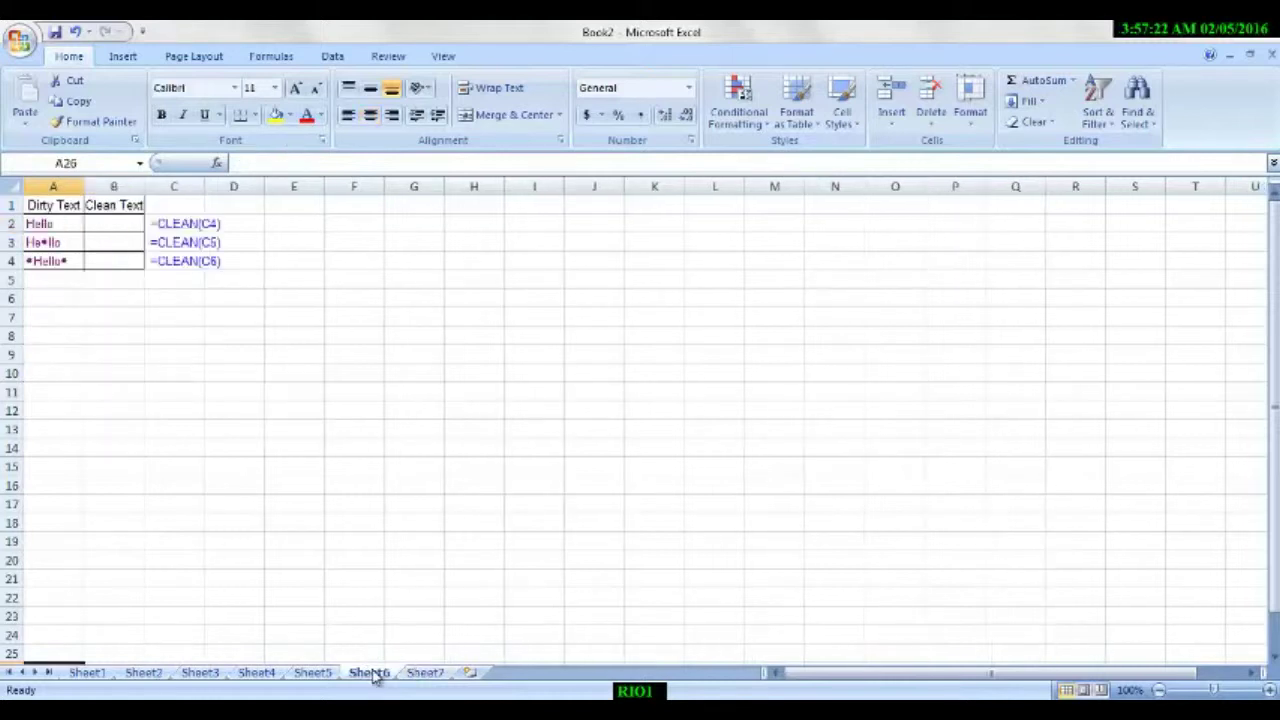
left_click(67, 244)
left_click(64, 260)
left_click(72, 224)
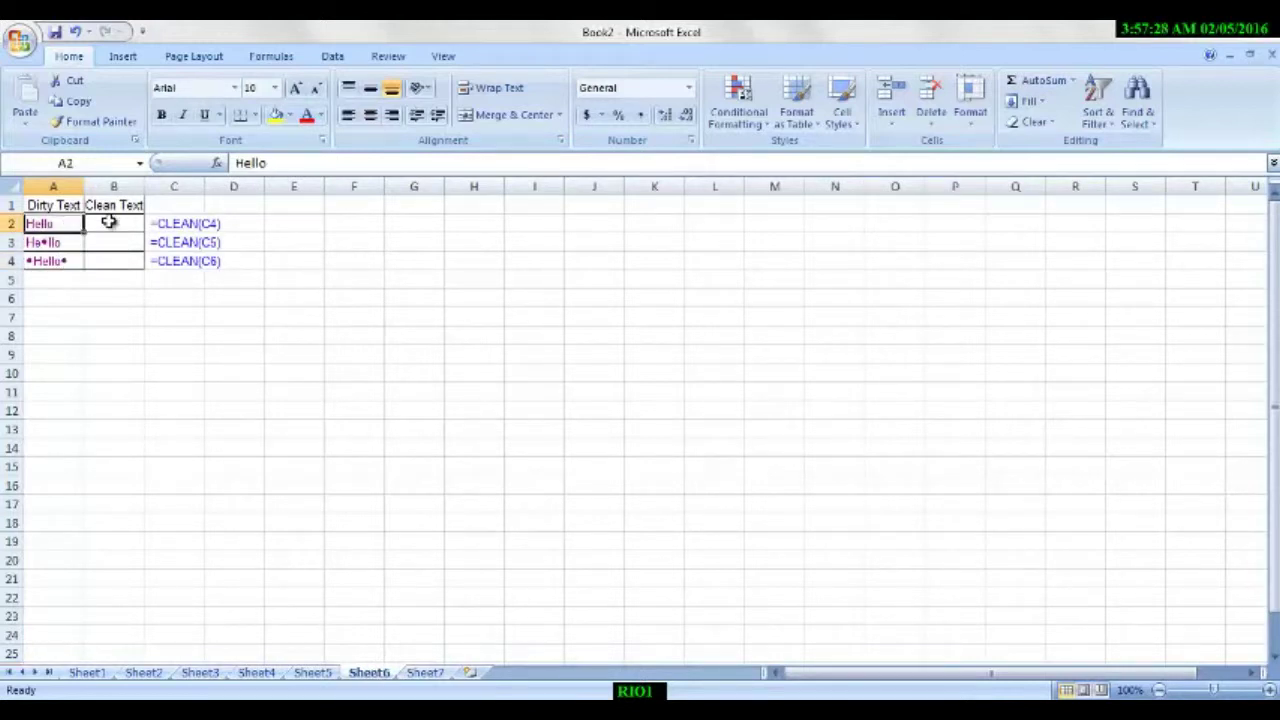
left_click(109, 222)
type("=")
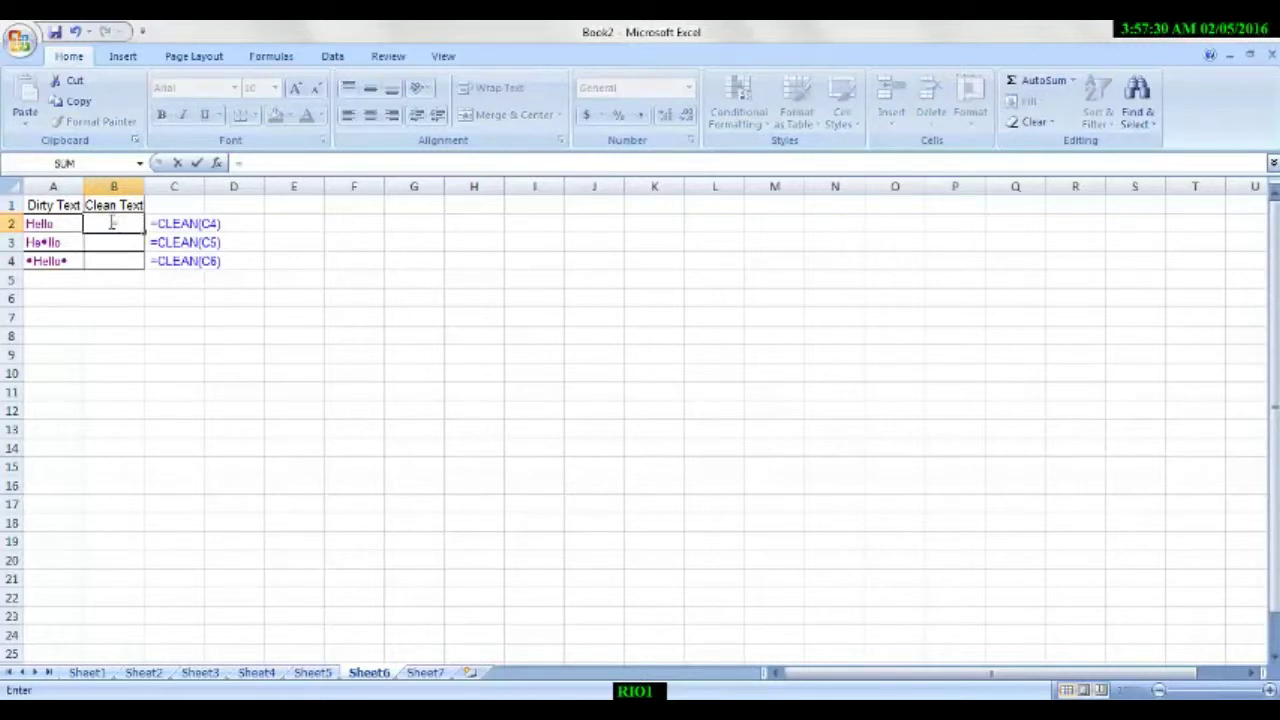
type("cl")
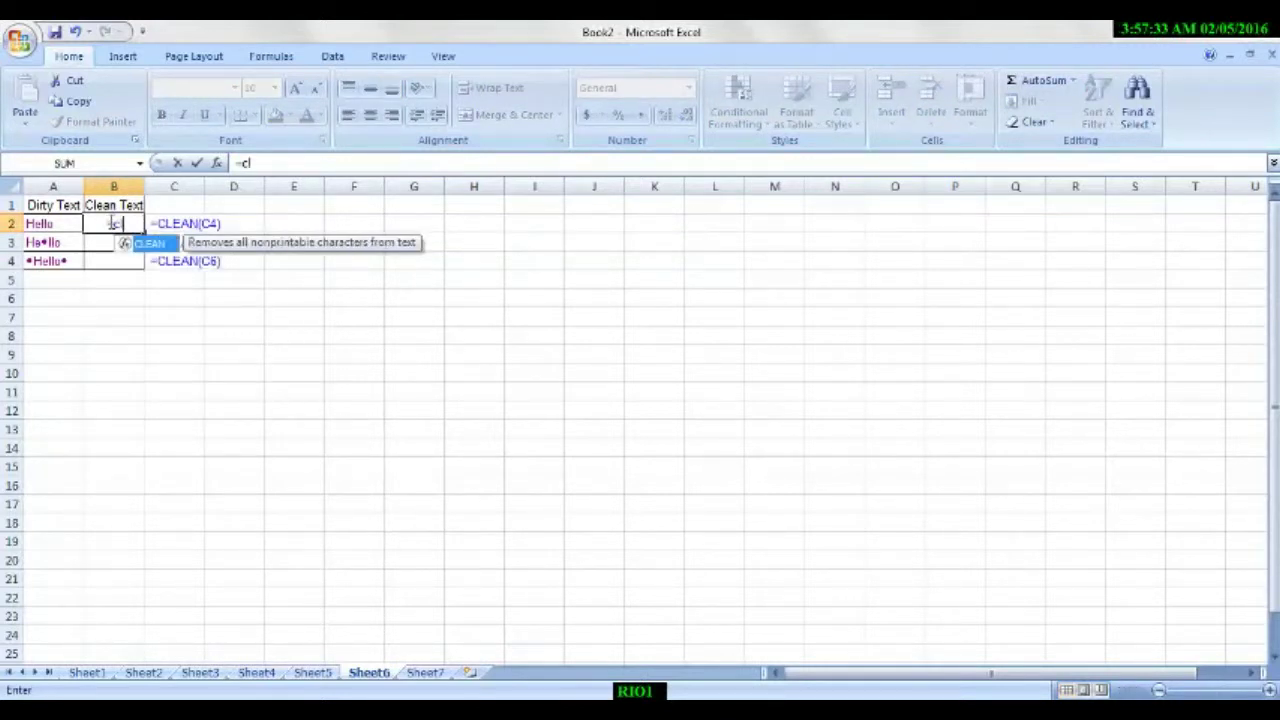
key("Tab")
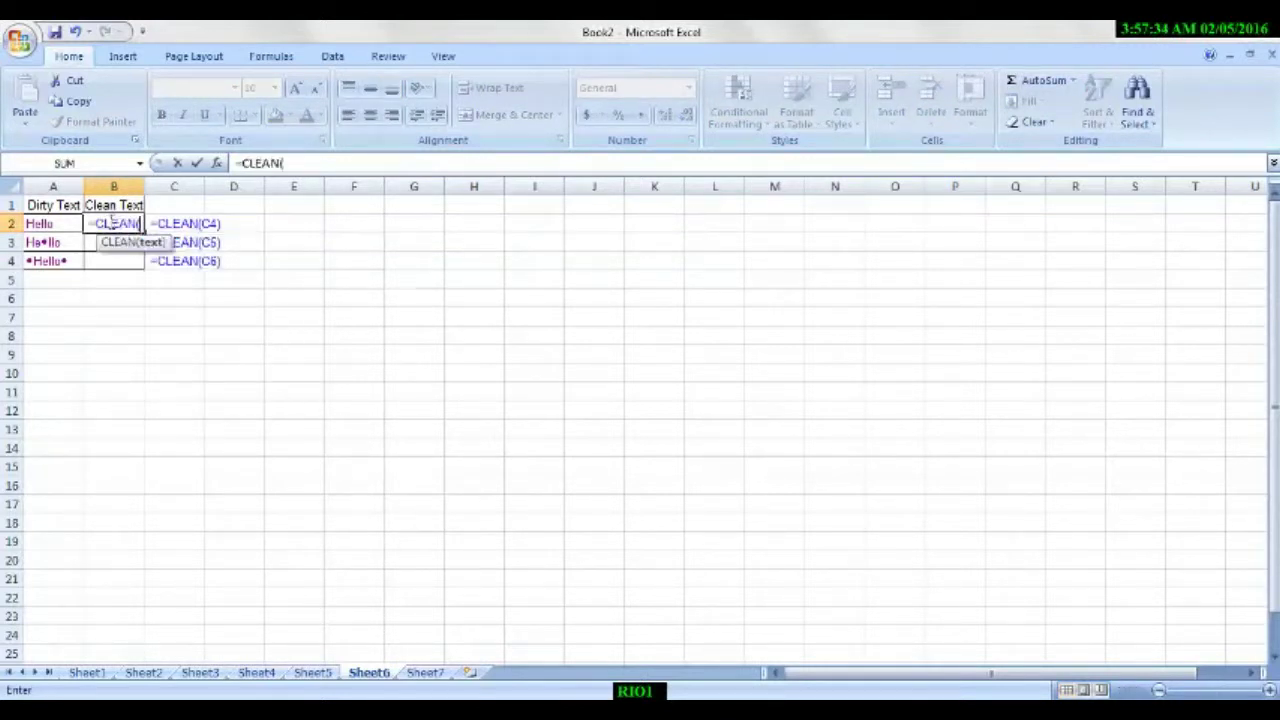
left_click(58, 220)
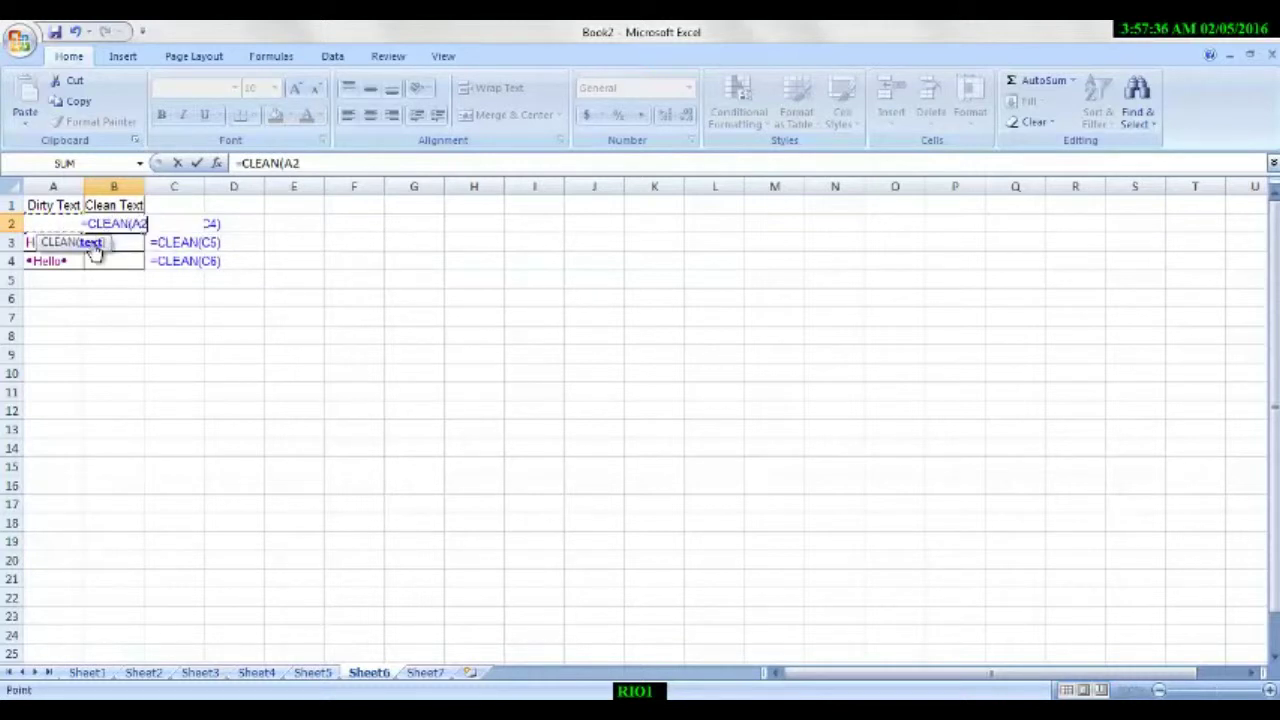
type(")")
key("Return")
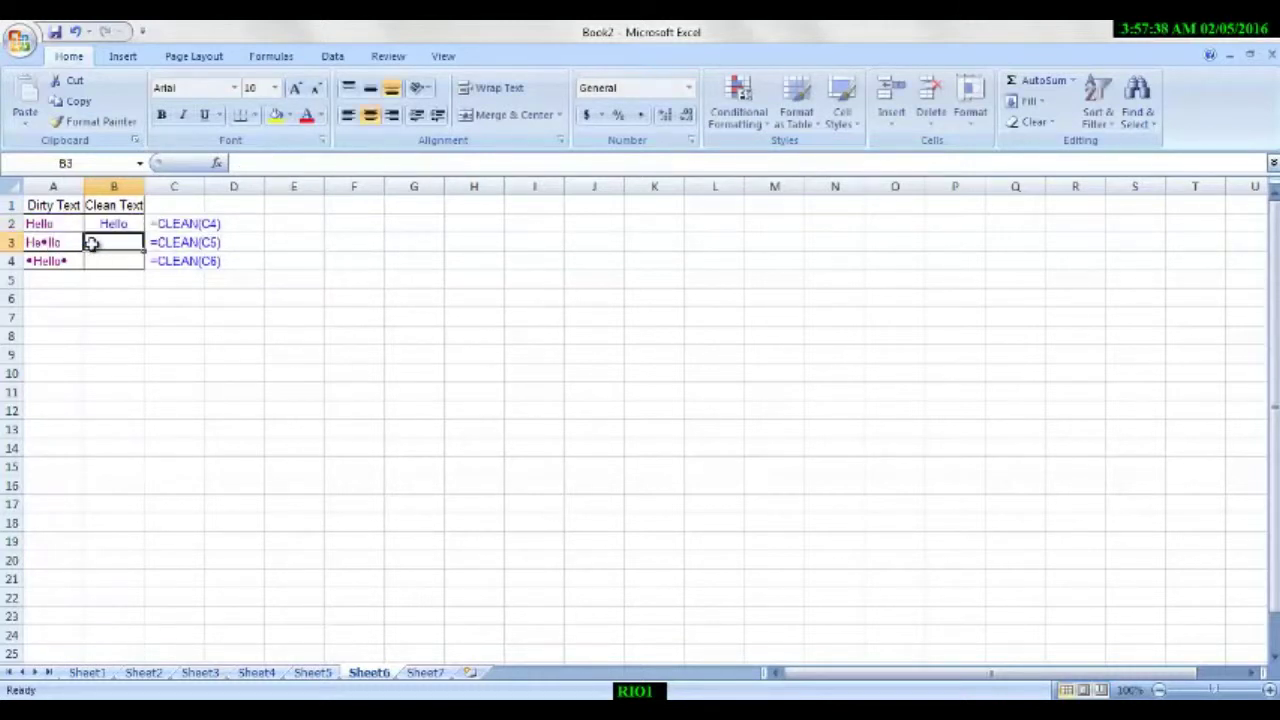
Step: Fill the CLEAN formula from B2 down to B4 and autofit the width of the Clean Text column
left_click(120, 224)
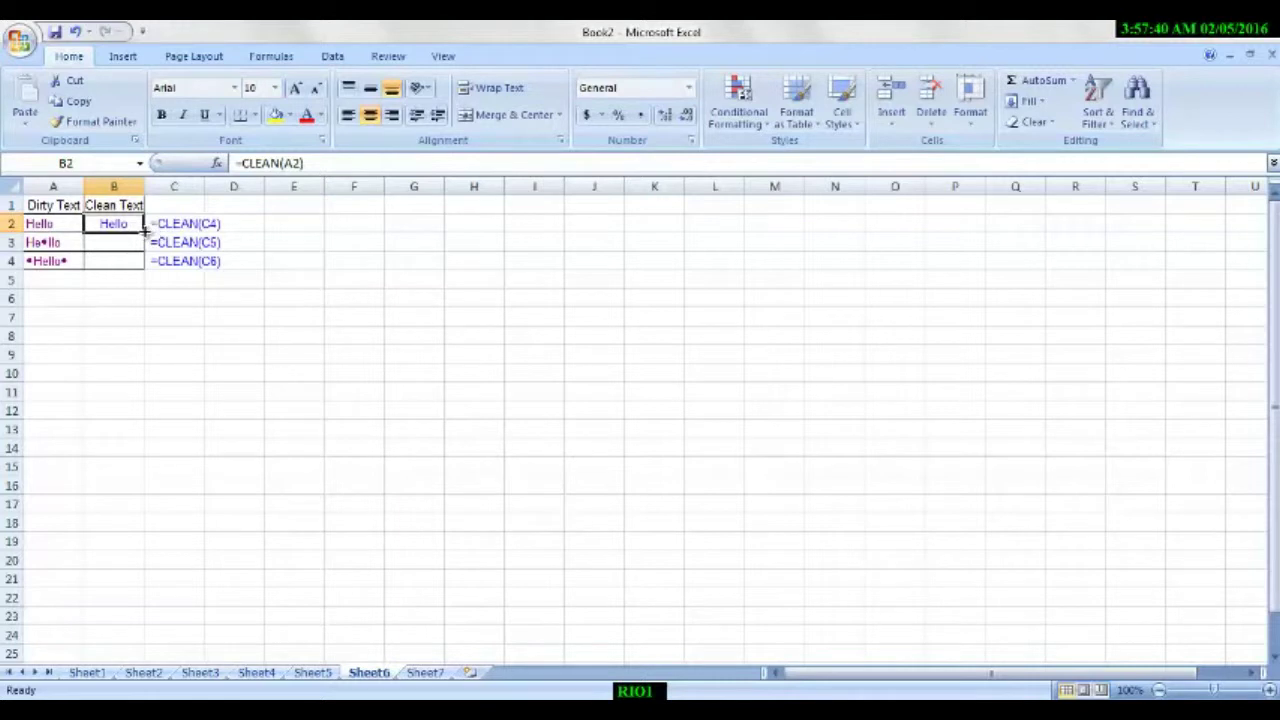
double_click(145, 233)
left_click(40, 242)
left_click(101, 238)
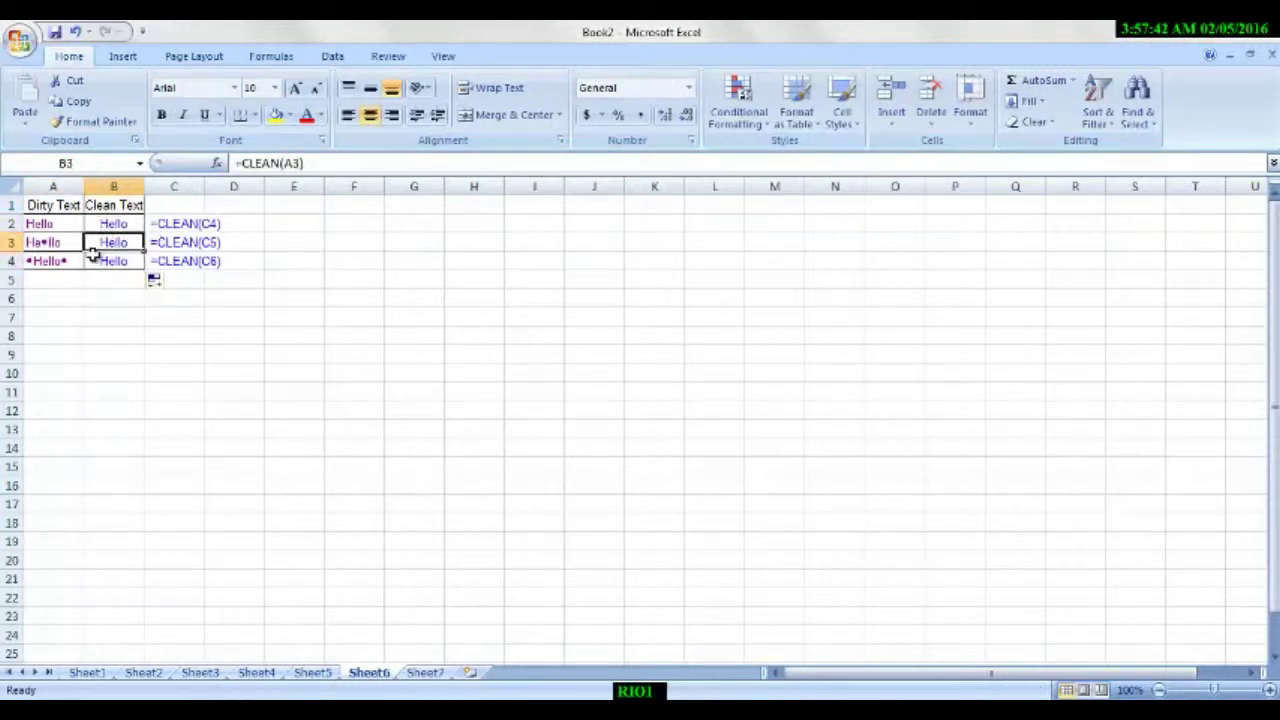
left_click(52, 261)
left_click(150, 258)
left_click(57, 204)
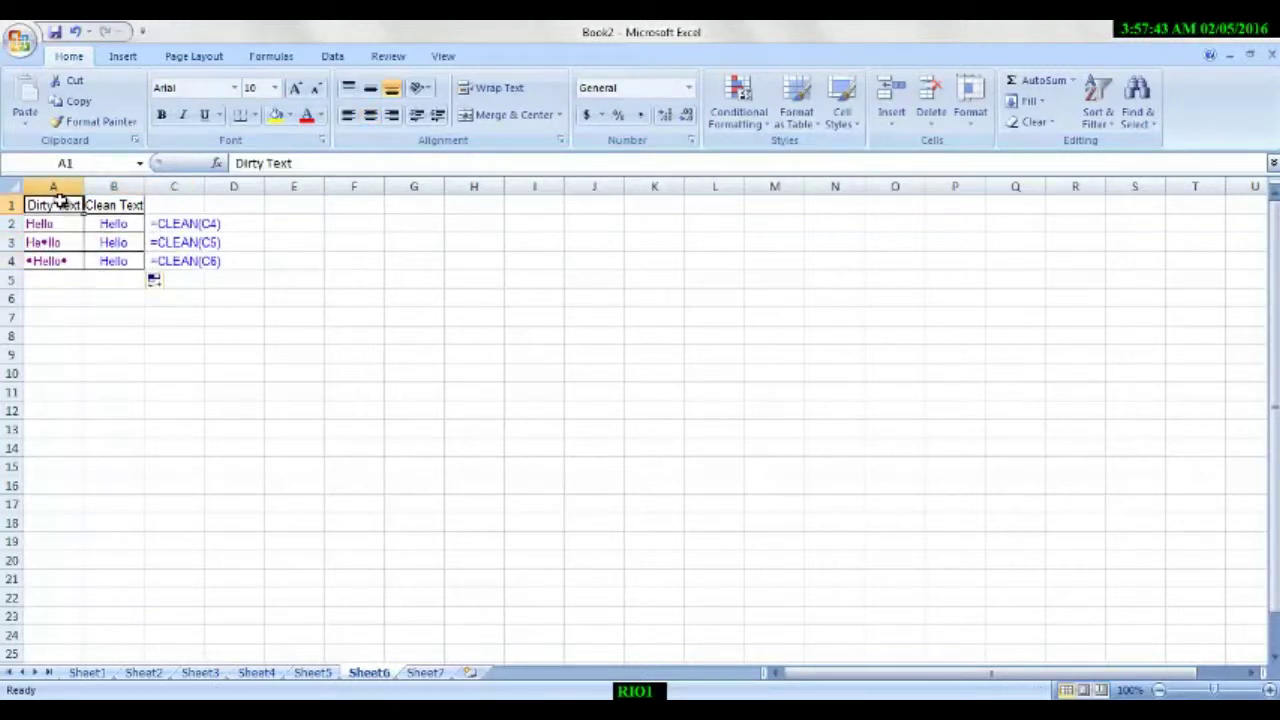
double_click(144, 186)
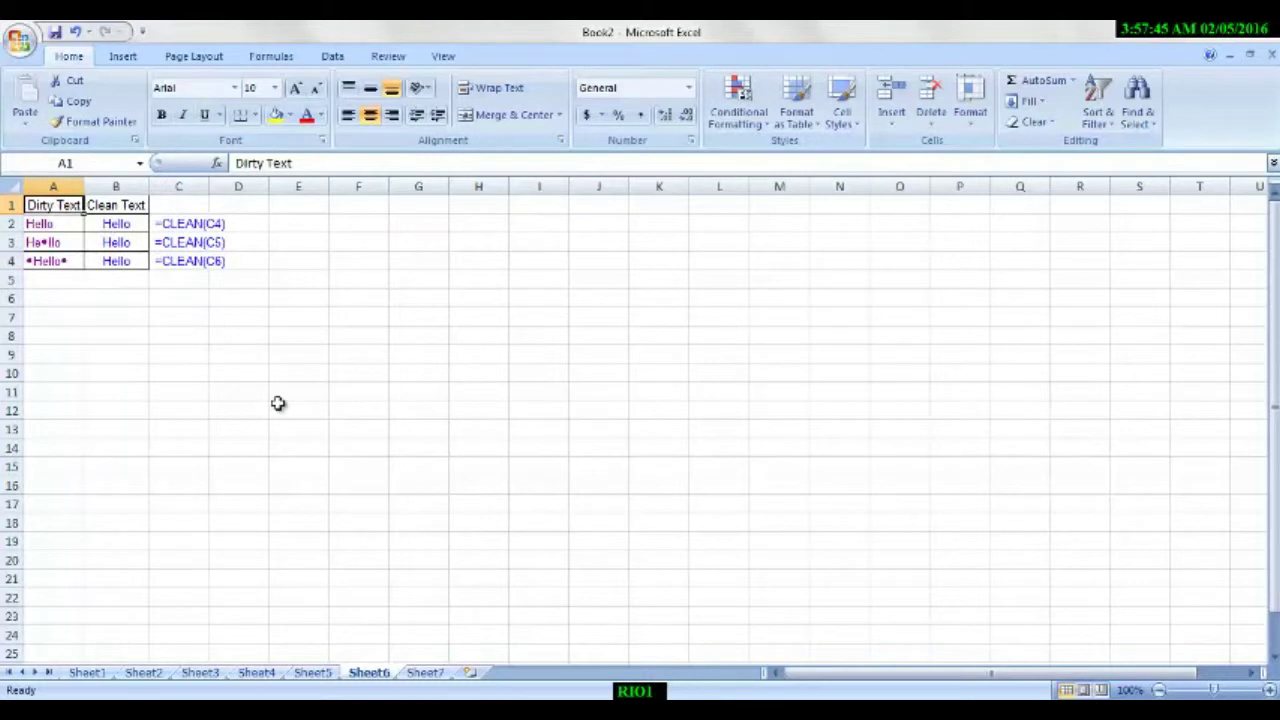
Step: Review the CLEAN function syntax in cell A2 of Sheet7
left_click(424, 674)
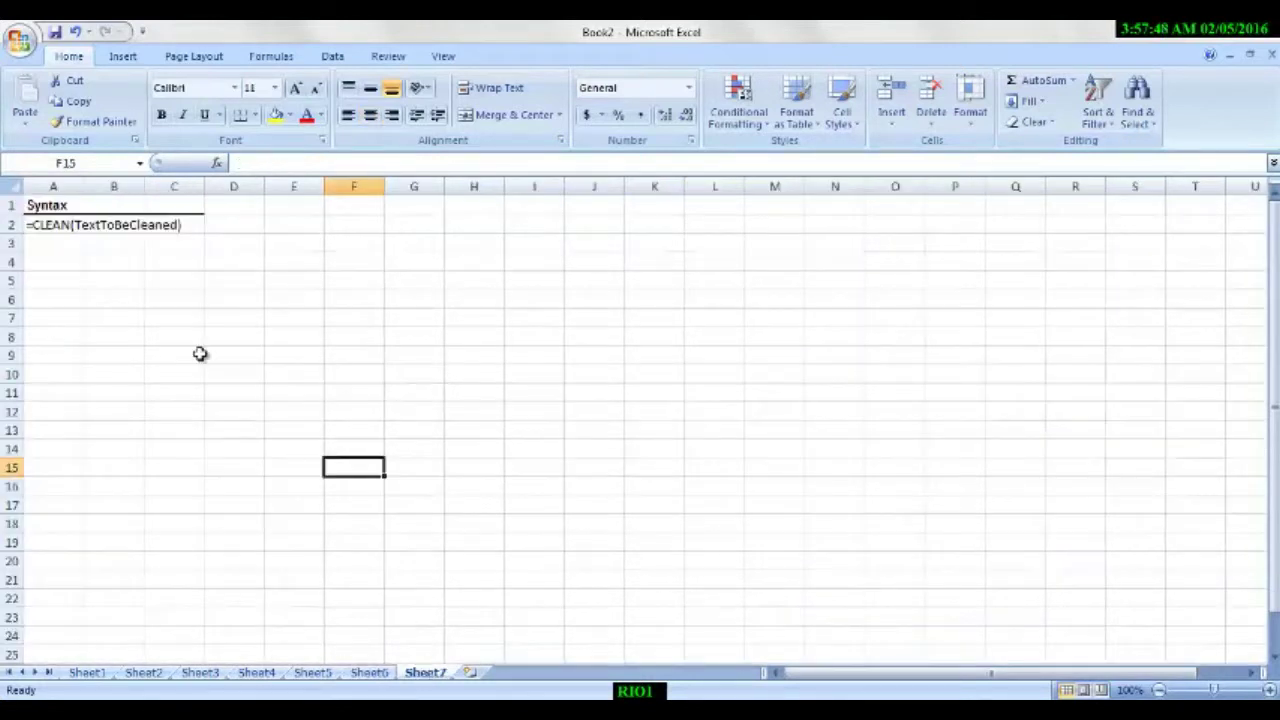
left_click(82, 224)
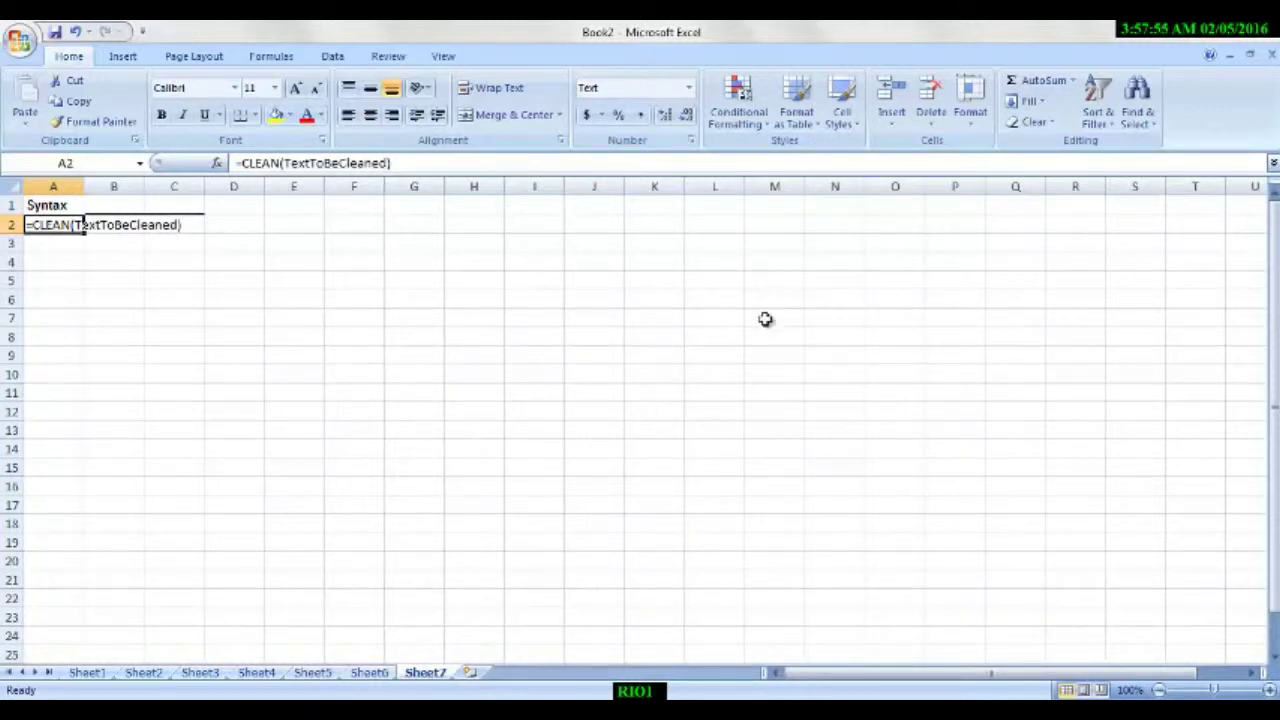
Step: Switch to Document1 in Microsoft Word and read the closing message about the next lesson
mouse_move(722, 712)
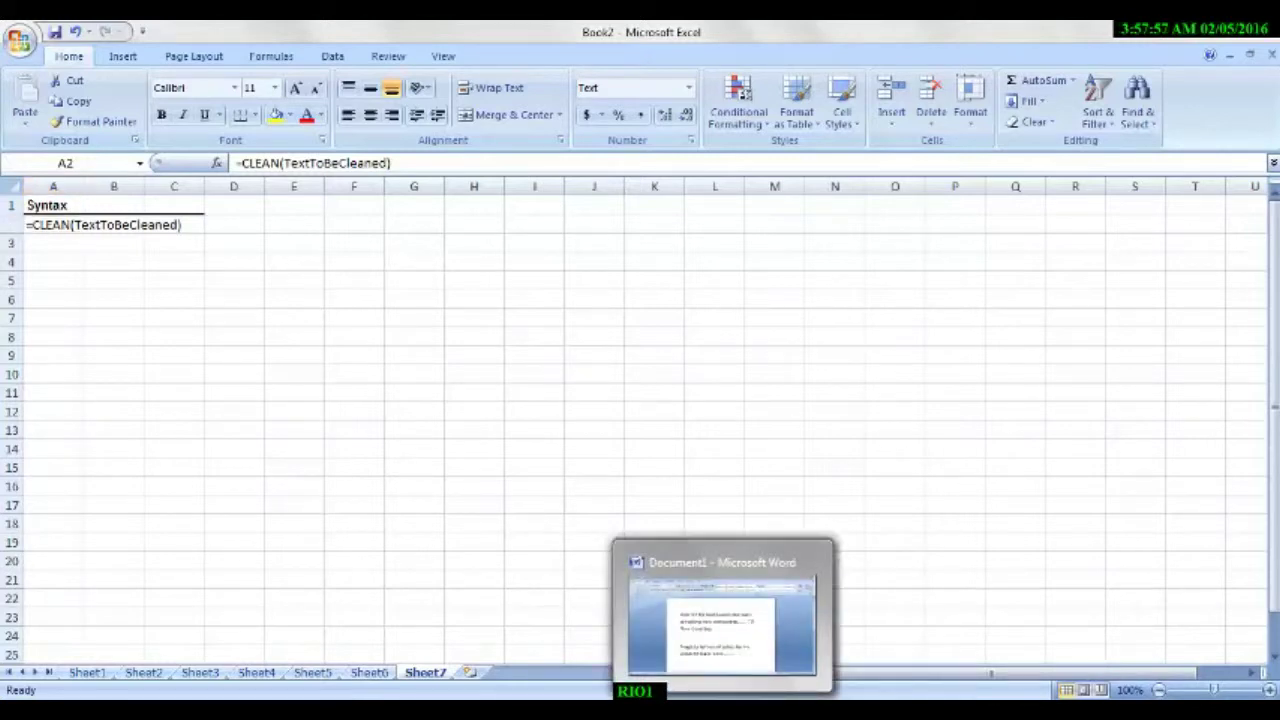
left_click(722, 625)
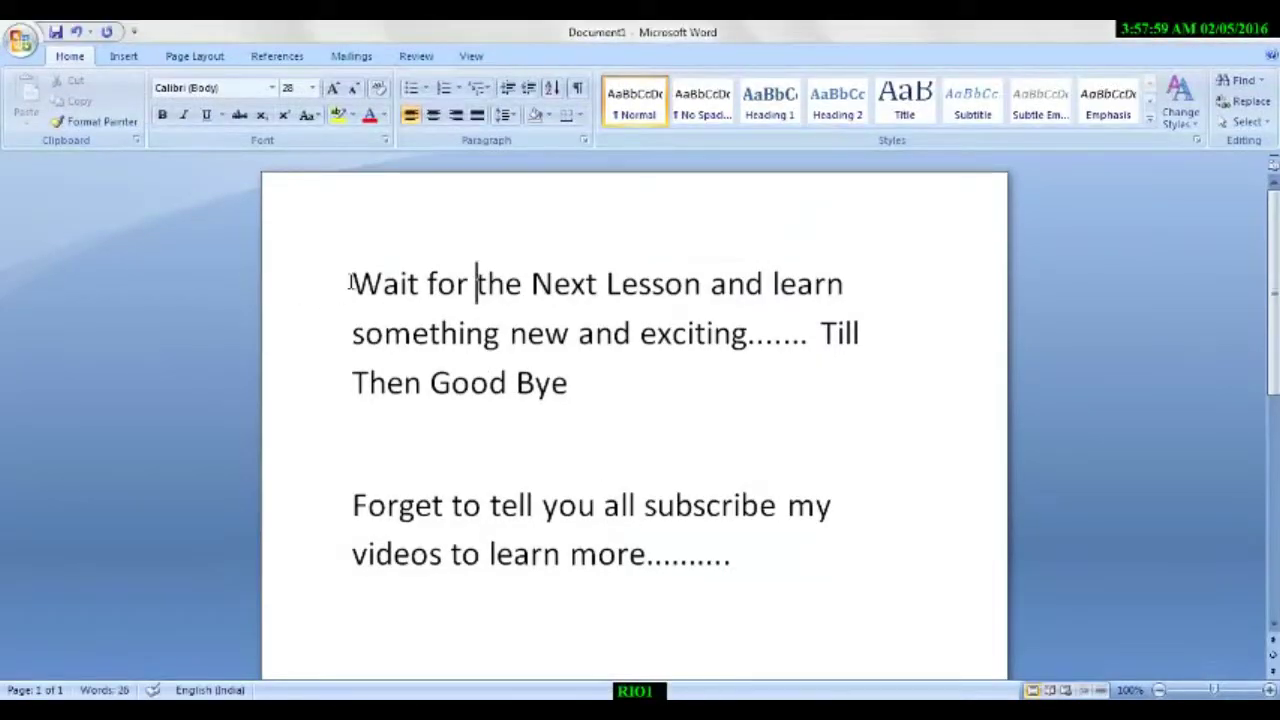
left_click_drag(354, 283, 846, 290)
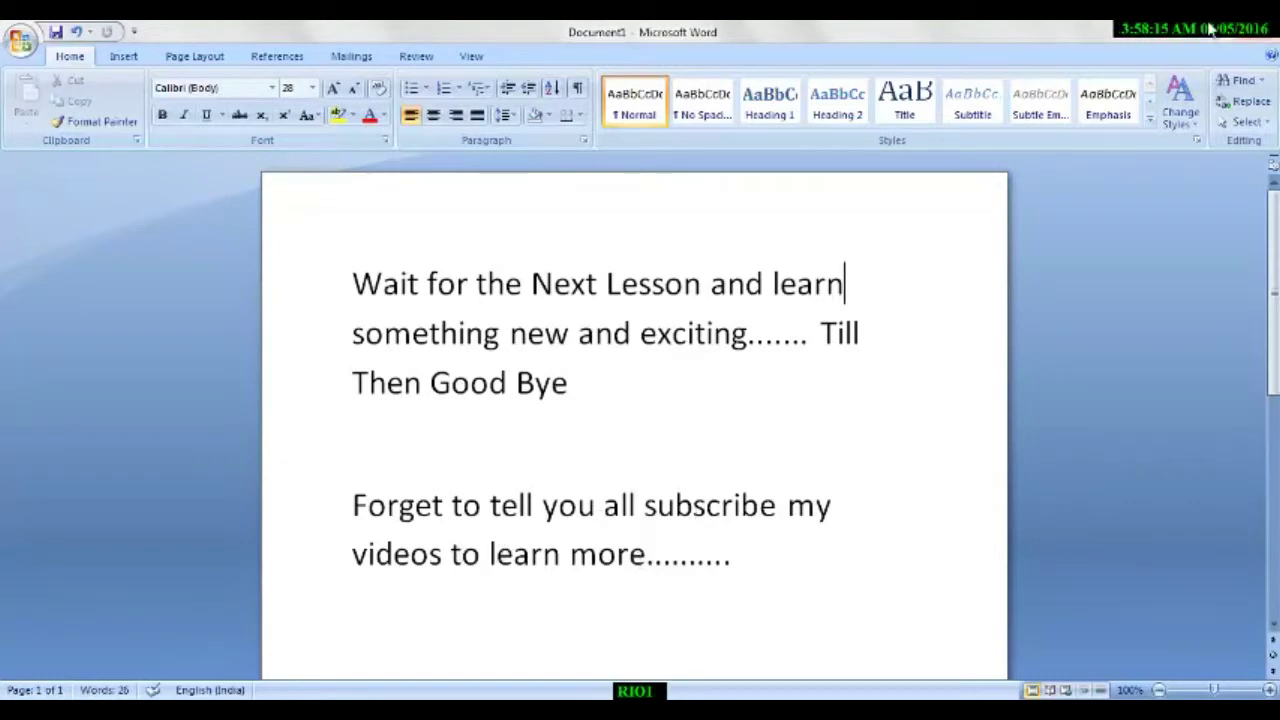
key("alt+Tab")
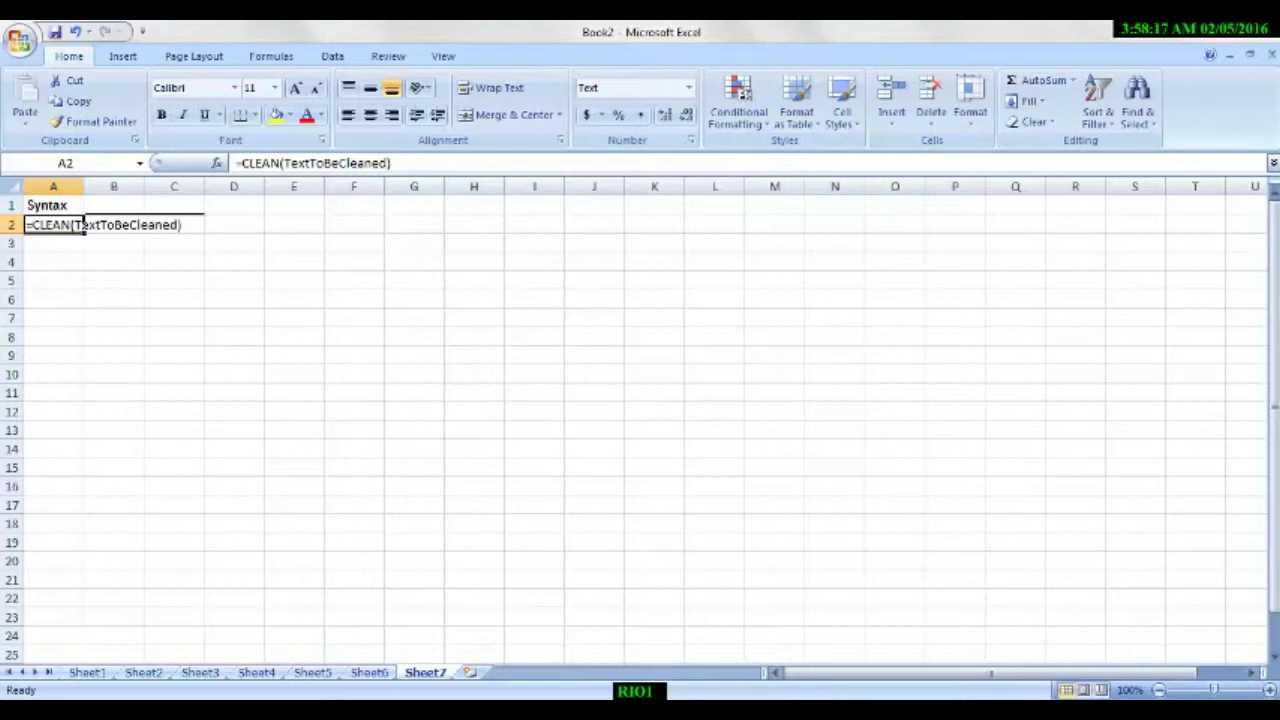
key("F10")
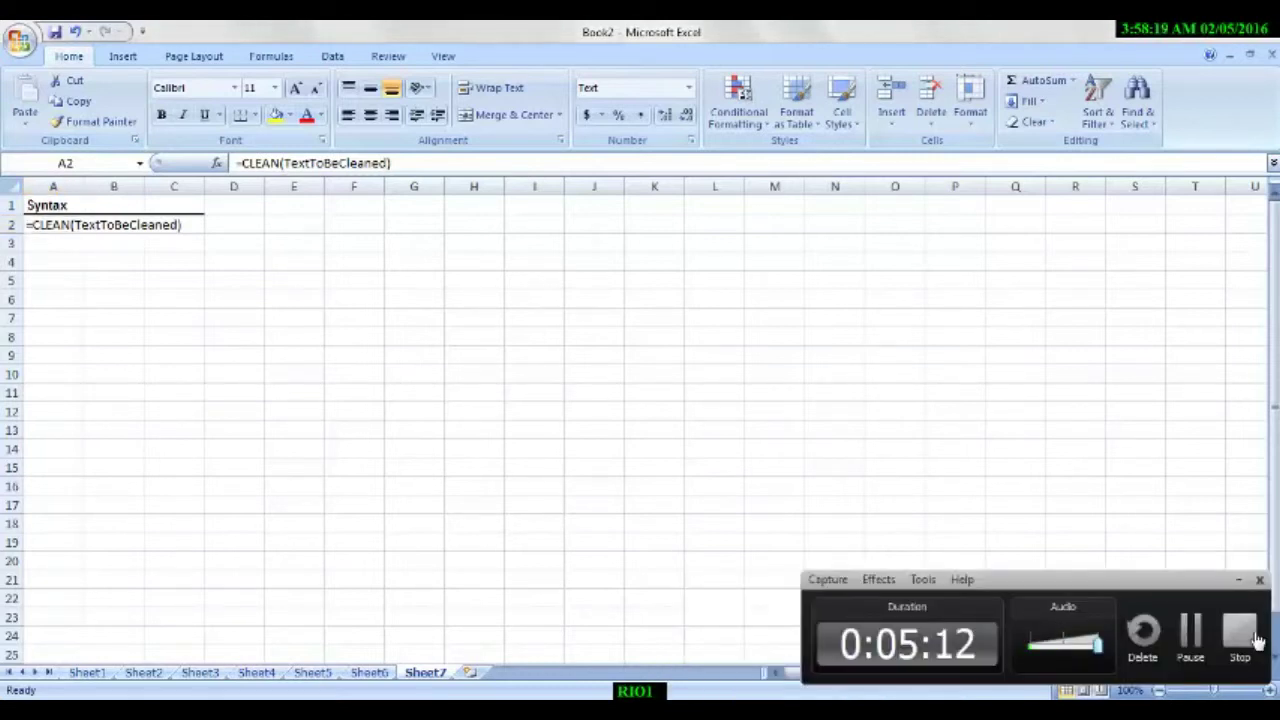